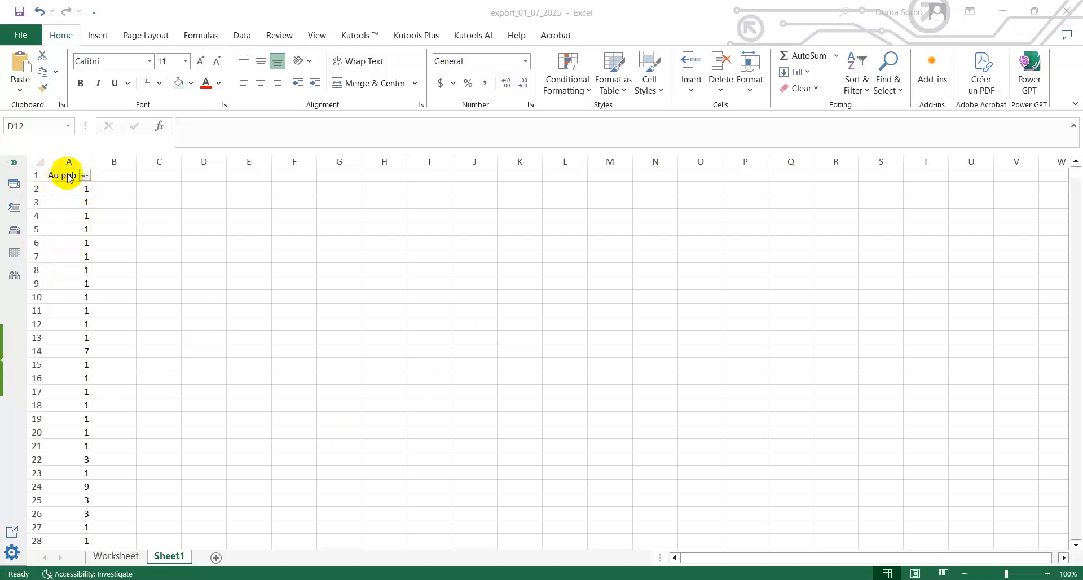
# - Look through the Au ppb values down column A of Sheet1 and return to the header row
pyautogui.scroll(-3, 79, 195)
pyautogui.scroll(-19, 79, 195)
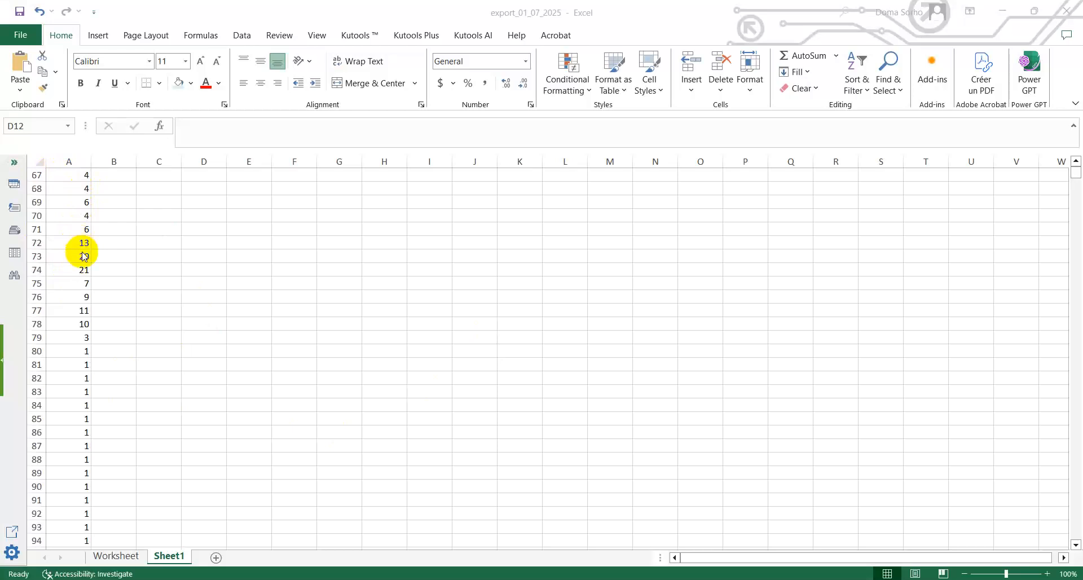
pyautogui.scroll(-1, 84, 265)
pyautogui.scroll(-20, 85, 275)
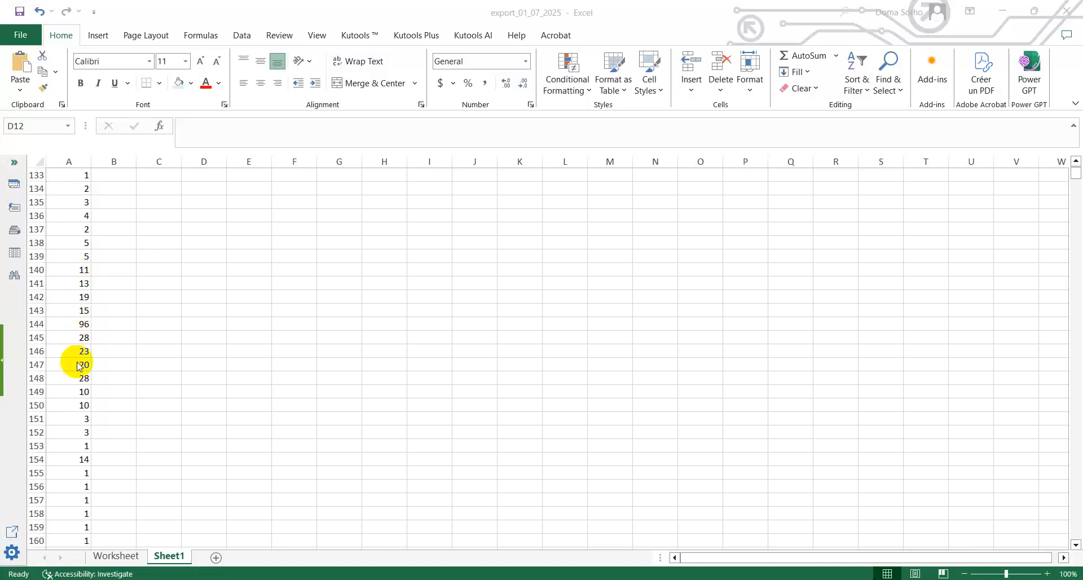
pyautogui.scroll(-1, 84, 338)
pyautogui.scroll(-20, 84, 325)
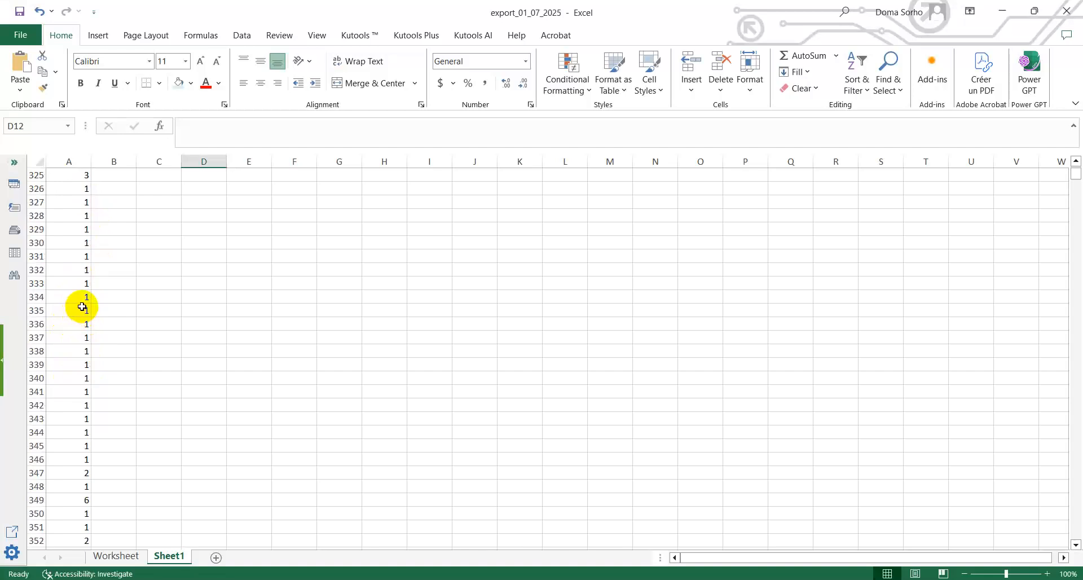
pyautogui.scroll(-2, 64, 323)
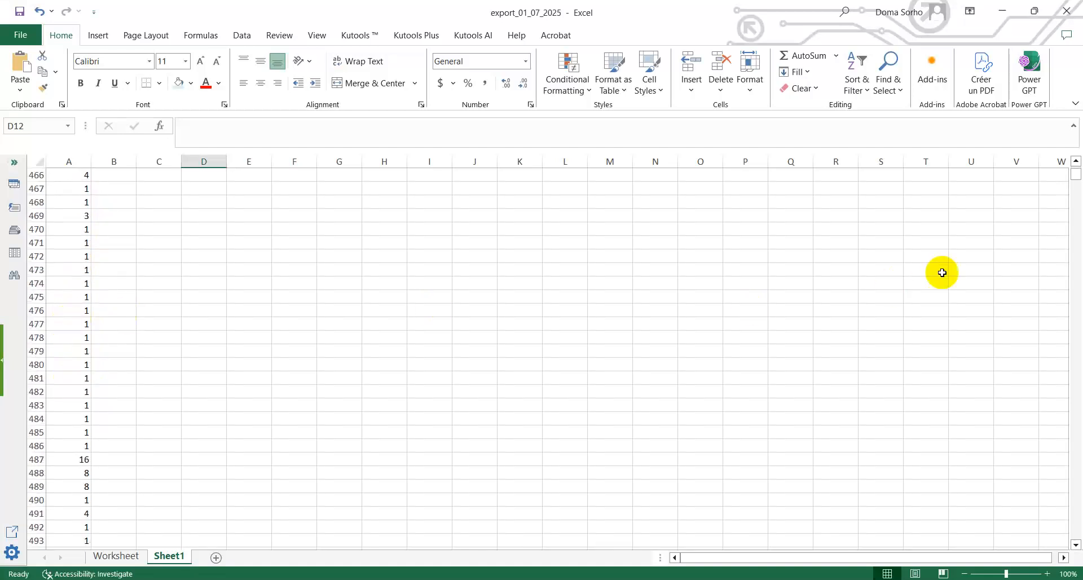
pyautogui.moveTo(1074, 180); pyautogui.dragTo(1073, 191)
pyautogui.scroll(-5, 74, 340)
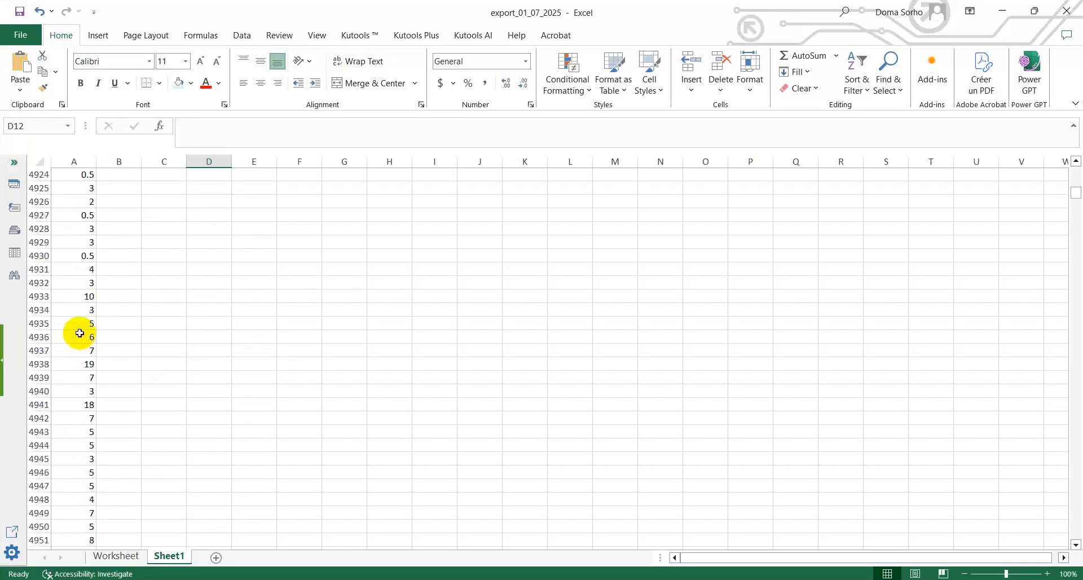
pyautogui.scroll(8, 76, 332)
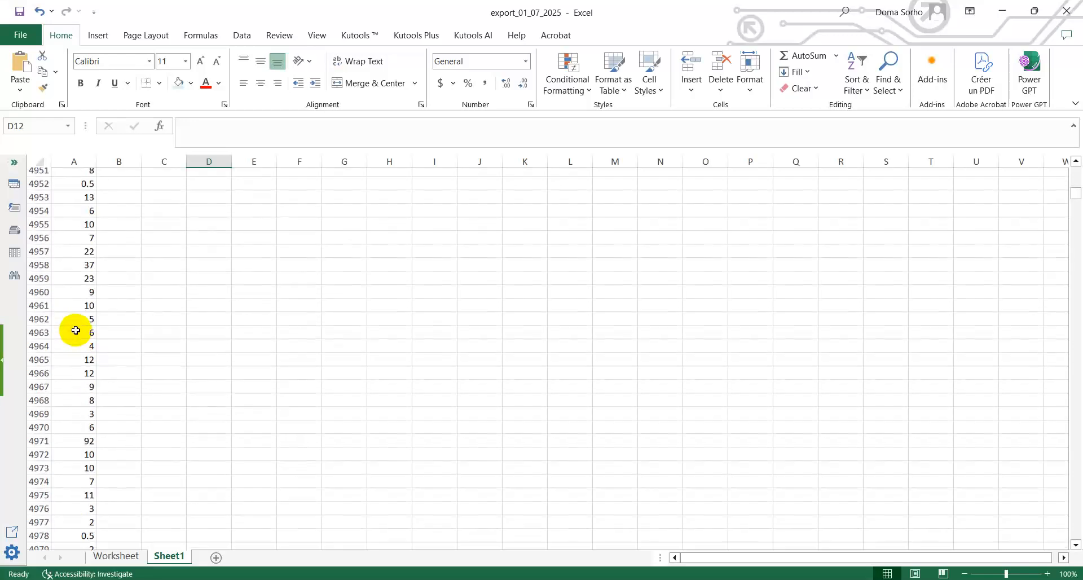
pyautogui.scroll(-20, 74, 328)
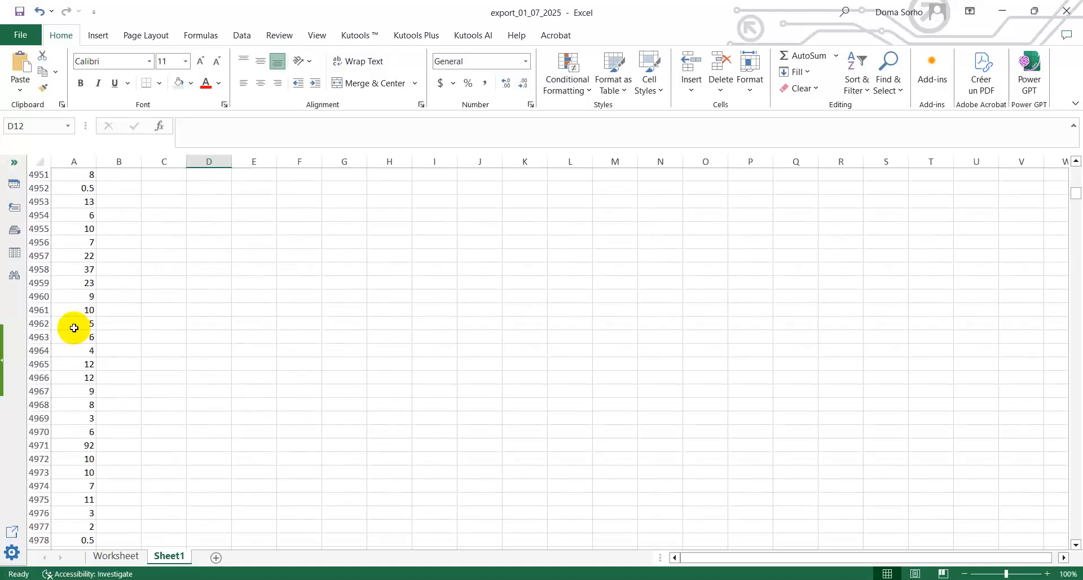
pyautogui.scroll(-14, 81, 326)
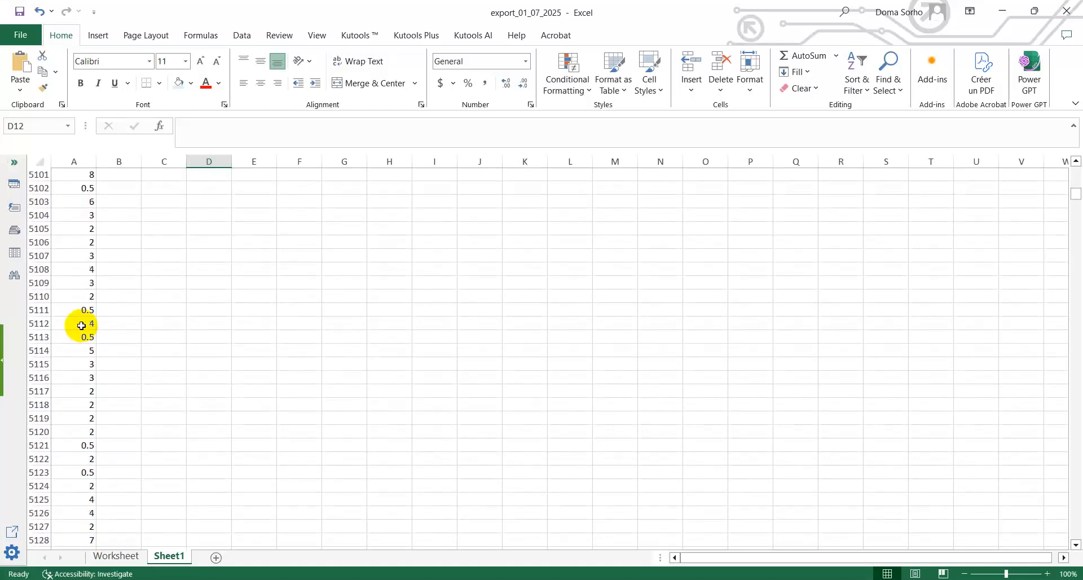
pyautogui.scroll(20, 85, 321)
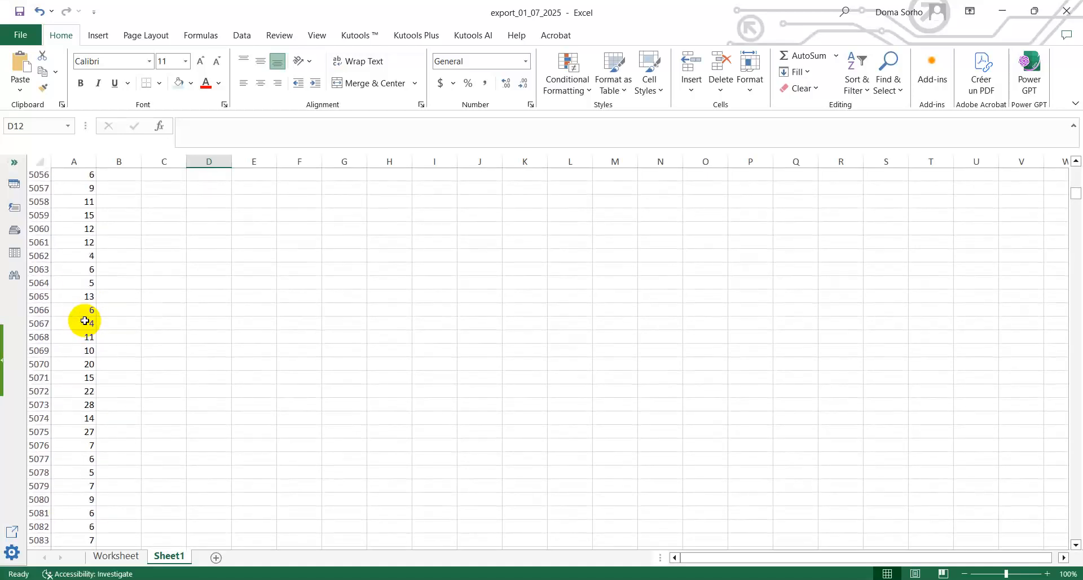
pyautogui.moveTo(1075, 193); pyautogui.dragTo(1075, 153)
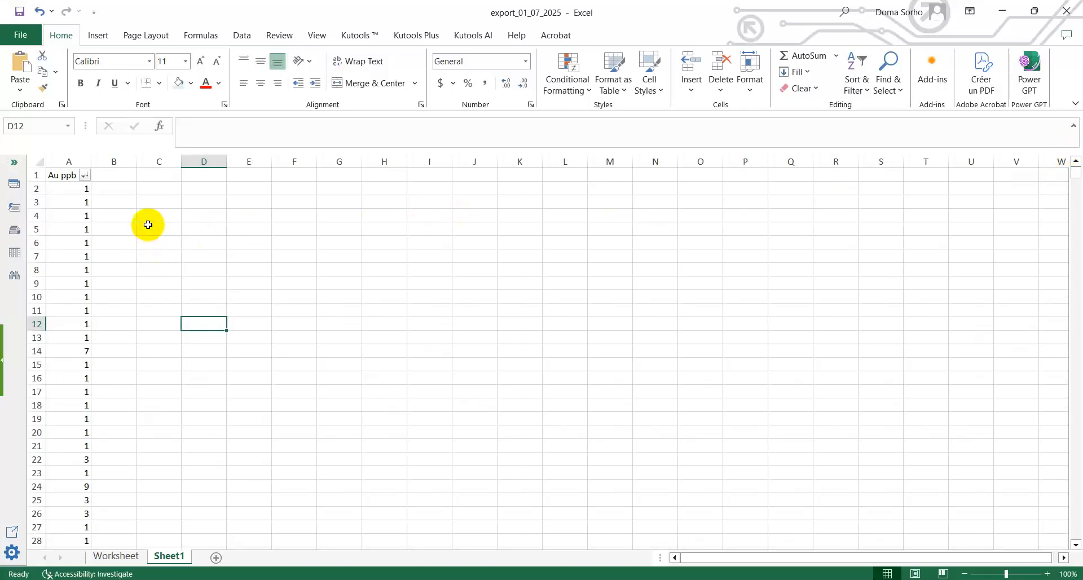
# - Sort the Au ppb column from largest to smallest
pyautogui.click(200, 202)
pyautogui.hotkey('ctrl', 'v')
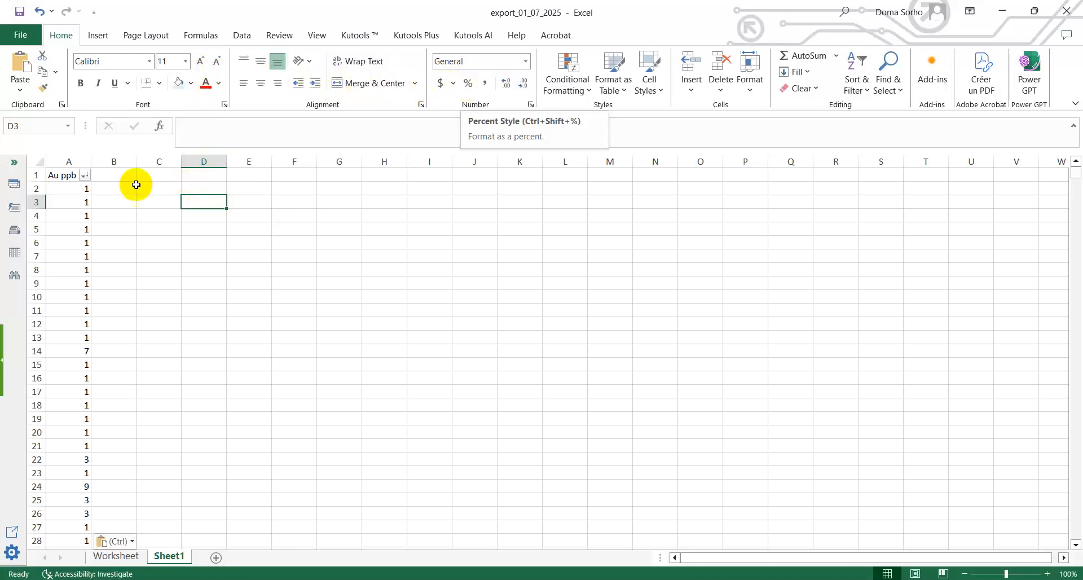
pyautogui.click(68, 161)
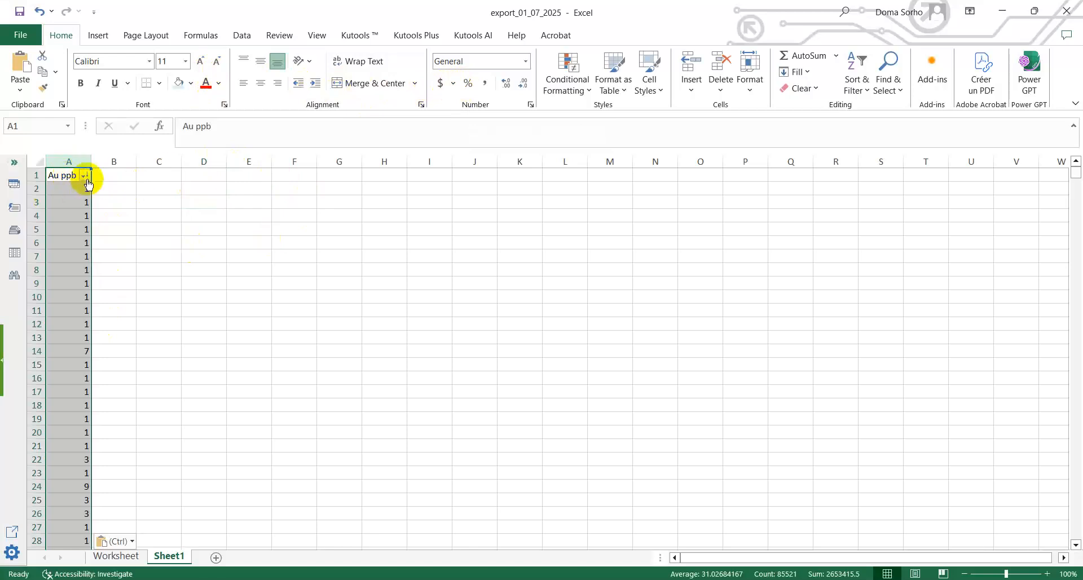
pyautogui.click(84, 175)
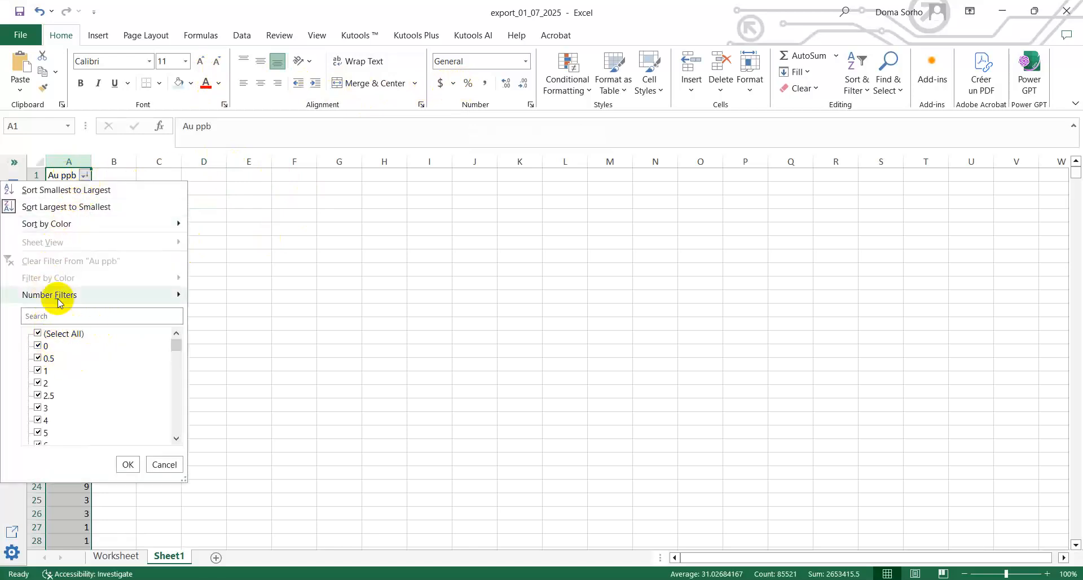
pyautogui.click(13, 207)
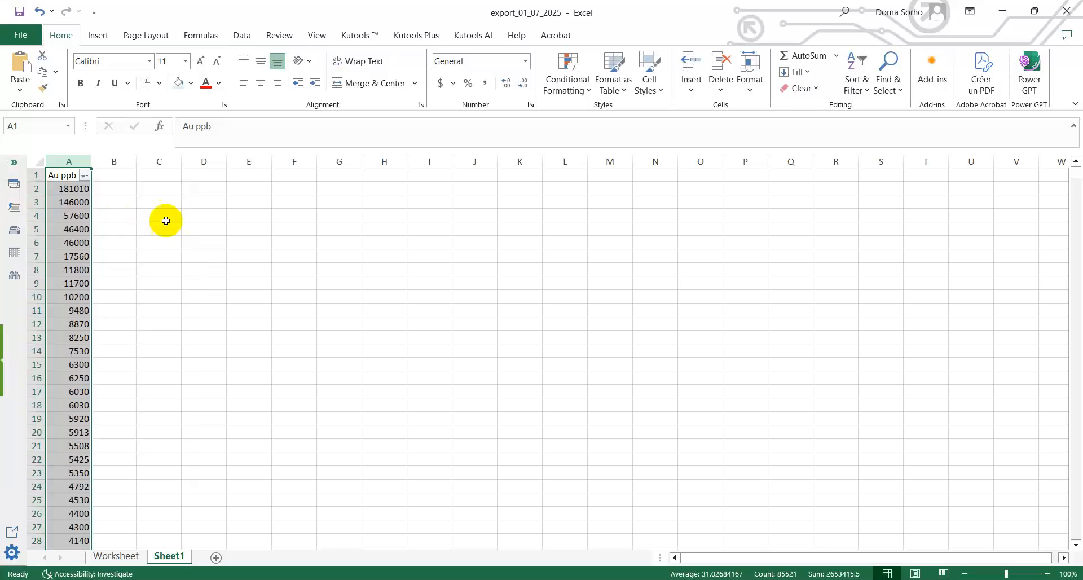
pyautogui.click(133, 268)
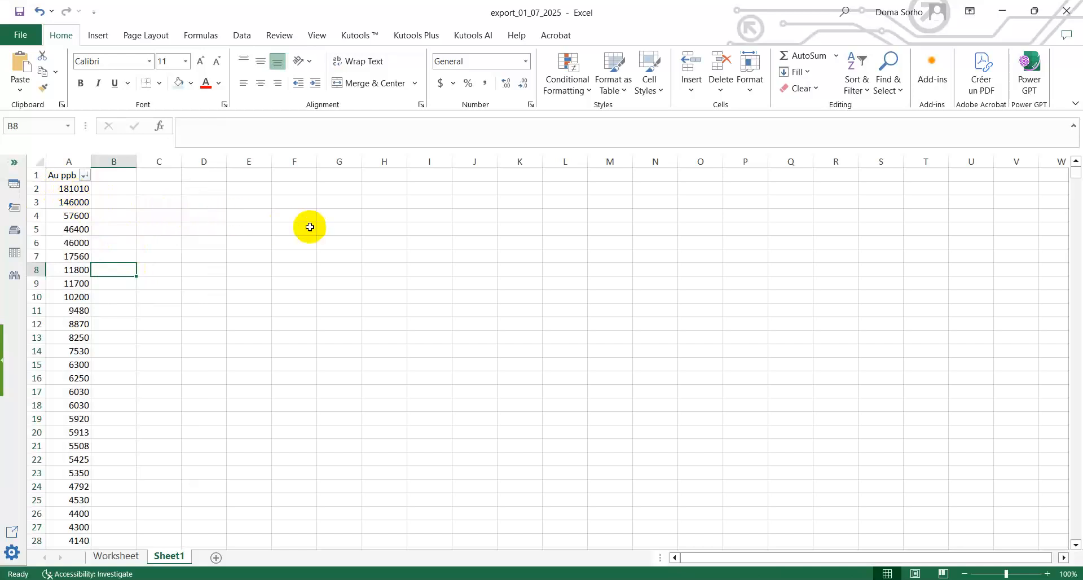
# - Enter the formula =PERCENTILE.INC(A:A,0.65) in cell C2 to calculate the 65th percentile of Au ppb
pyautogui.click(156, 186)
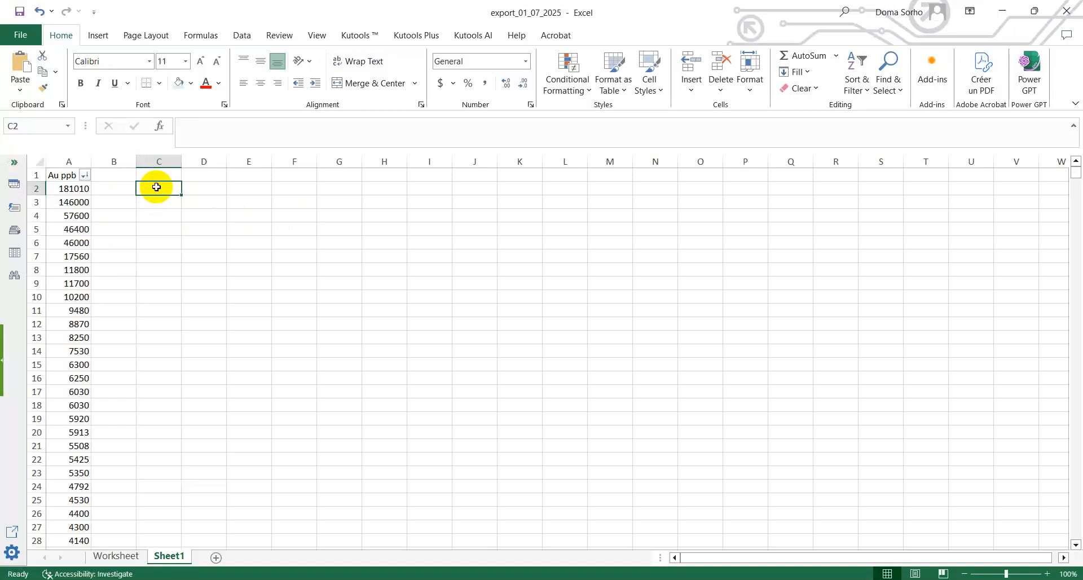
pyautogui.write('=')
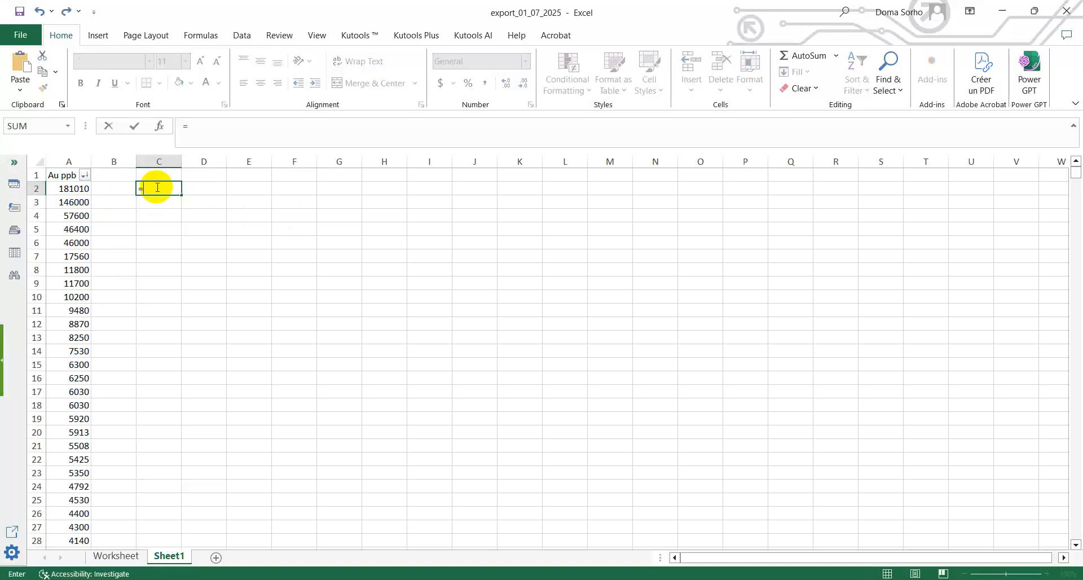
pyautogui.write('p')
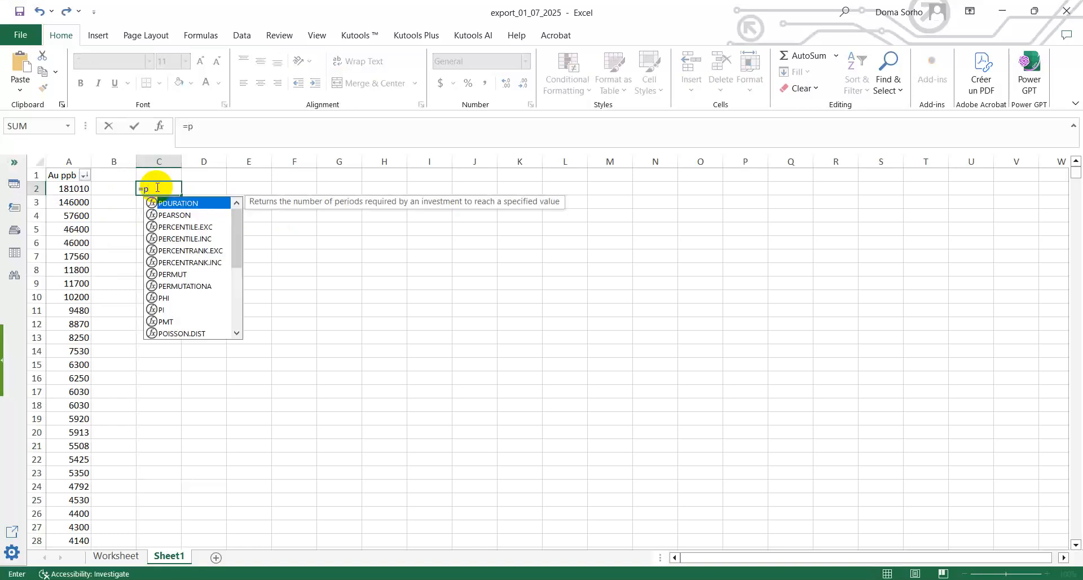
pyautogui.write('er')
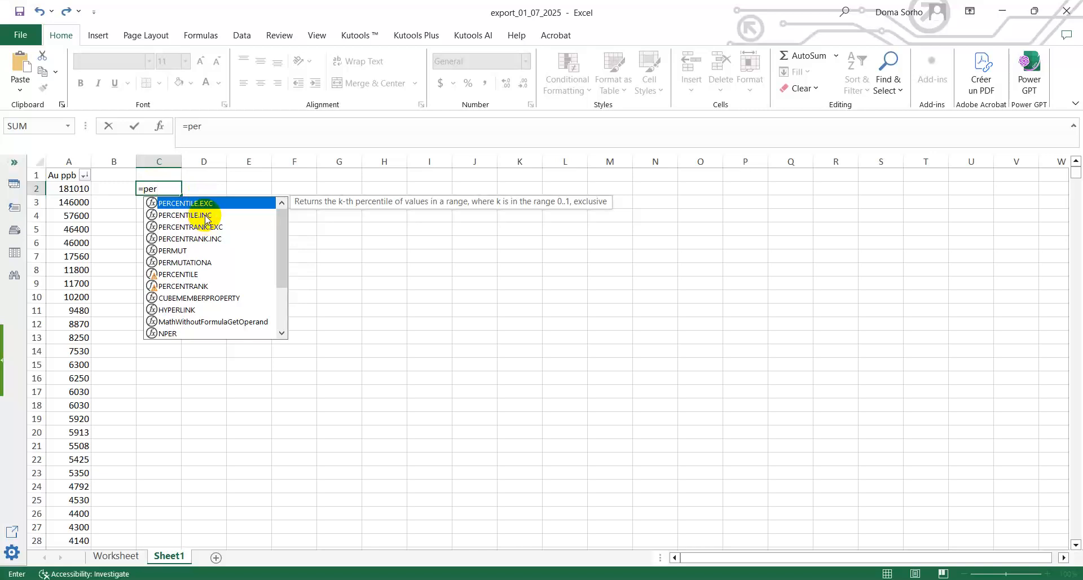
pyautogui.doubleClick(205, 217)
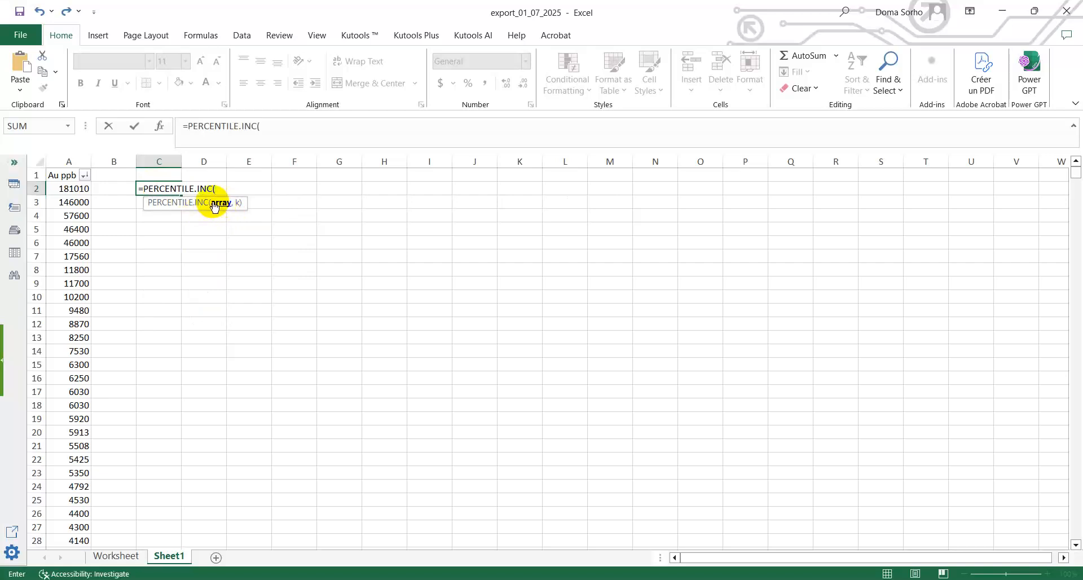
pyautogui.click(67, 161)
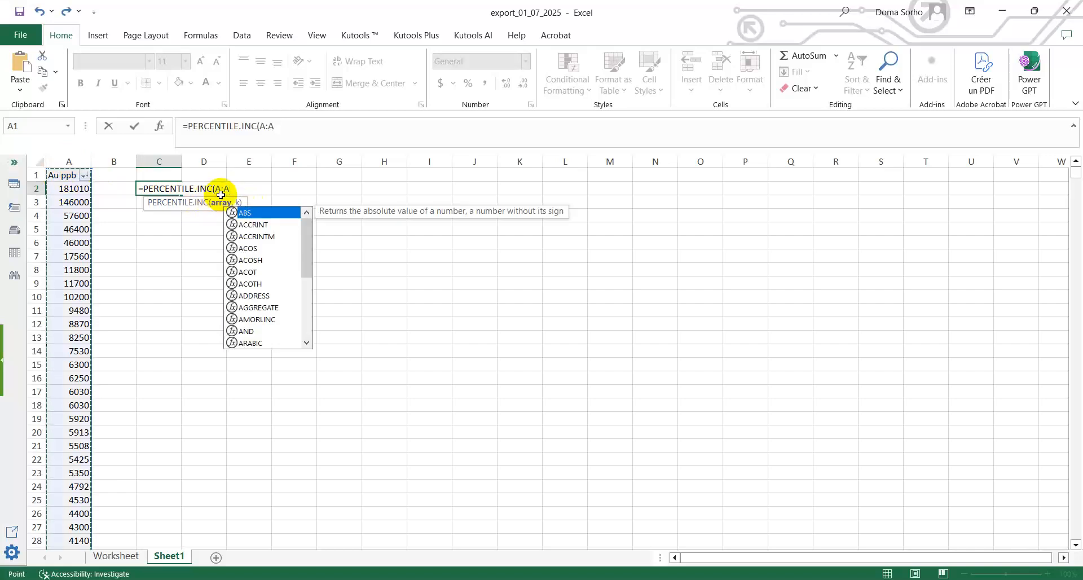
pyautogui.write(',')
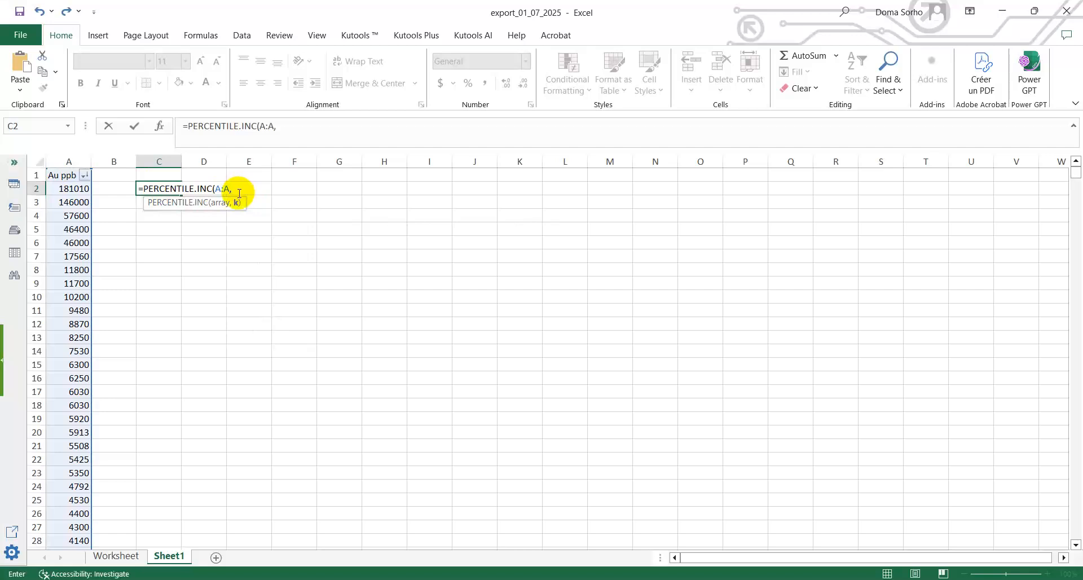
pyautogui.write('0')
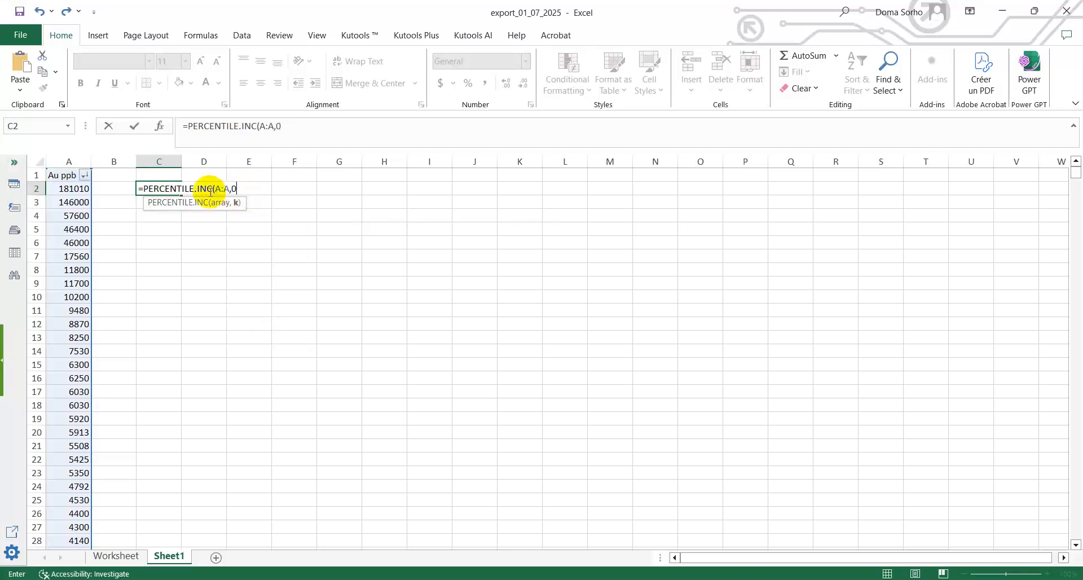
pyautogui.write('.65)')
pyautogui.press('Return')
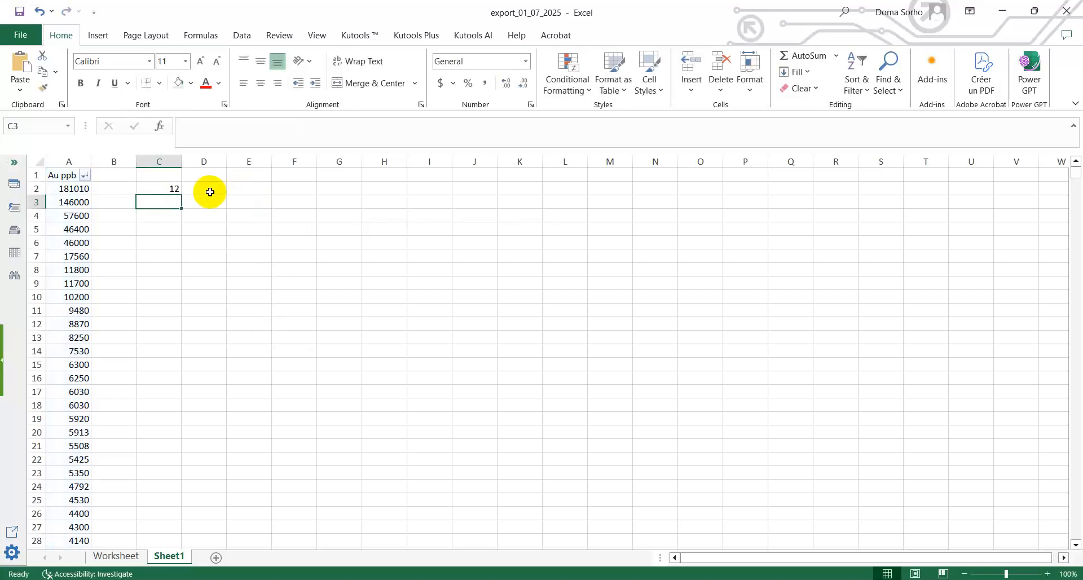
# - Move the percentile formula from cell C2 to cell E2
pyautogui.click(164, 187)
pyautogui.moveTo(176, 186); pyautogui.dragTo(237, 192)
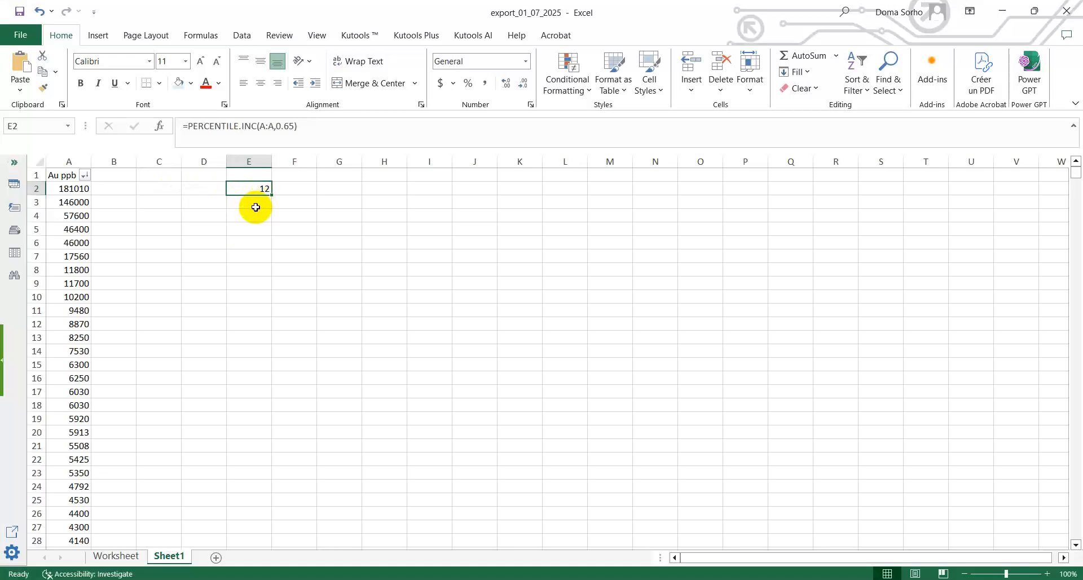
pyautogui.click(255, 204)
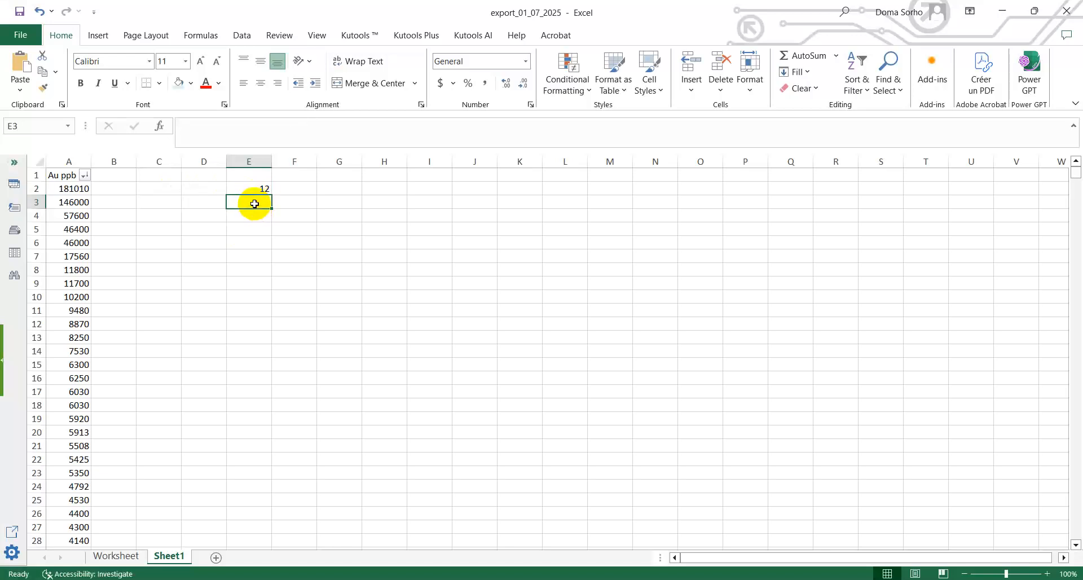
pyautogui.click(54, 155)
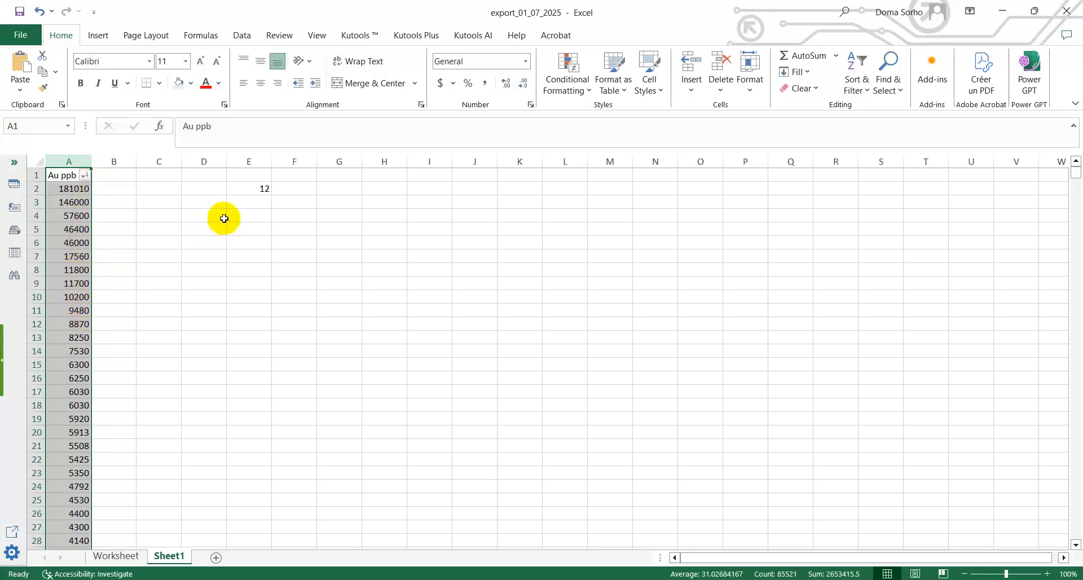
pyautogui.click(256, 201)
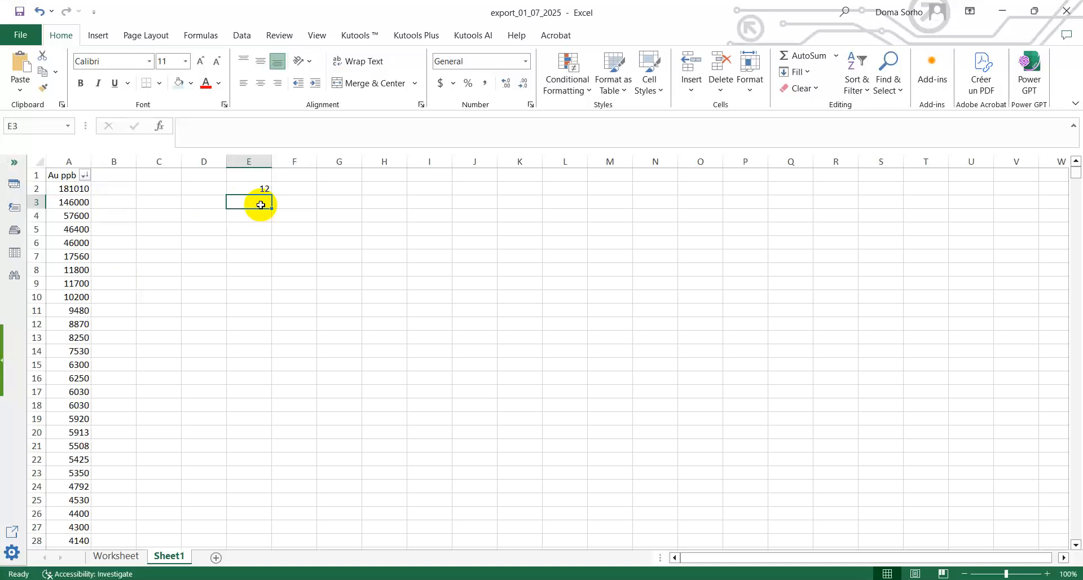
# - Copy the percentile formula from E2 down to E3 and set its k value to 0.8
pyautogui.click(265, 190)
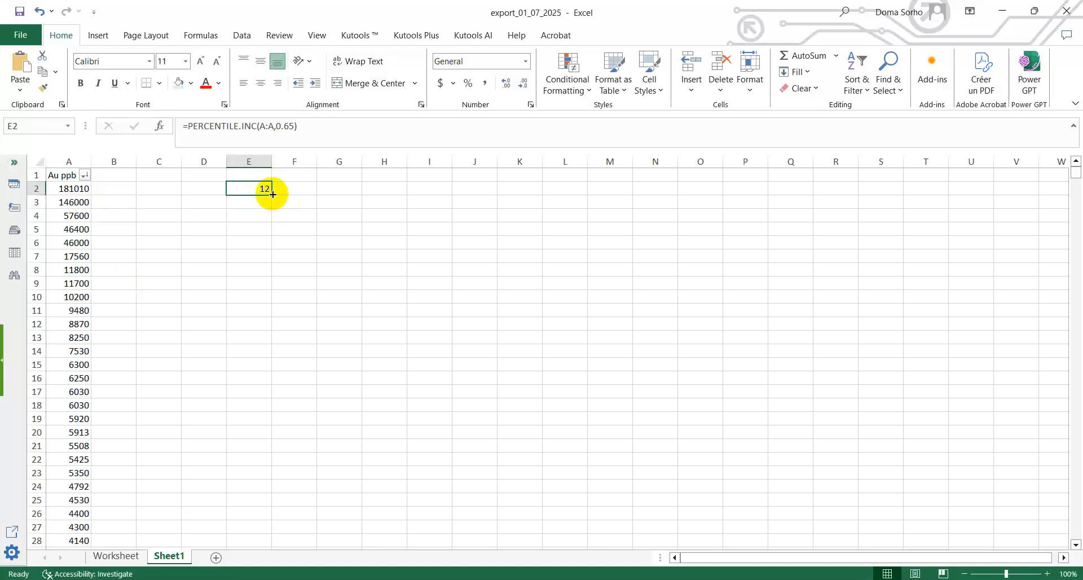
pyautogui.moveTo(273, 194)
pyautogui.mouseDown()
pyautogui.moveTo(261, 203)
pyautogui.moveTo(273, 208)
pyautogui.mouseUp()
pyautogui.click(262, 203)
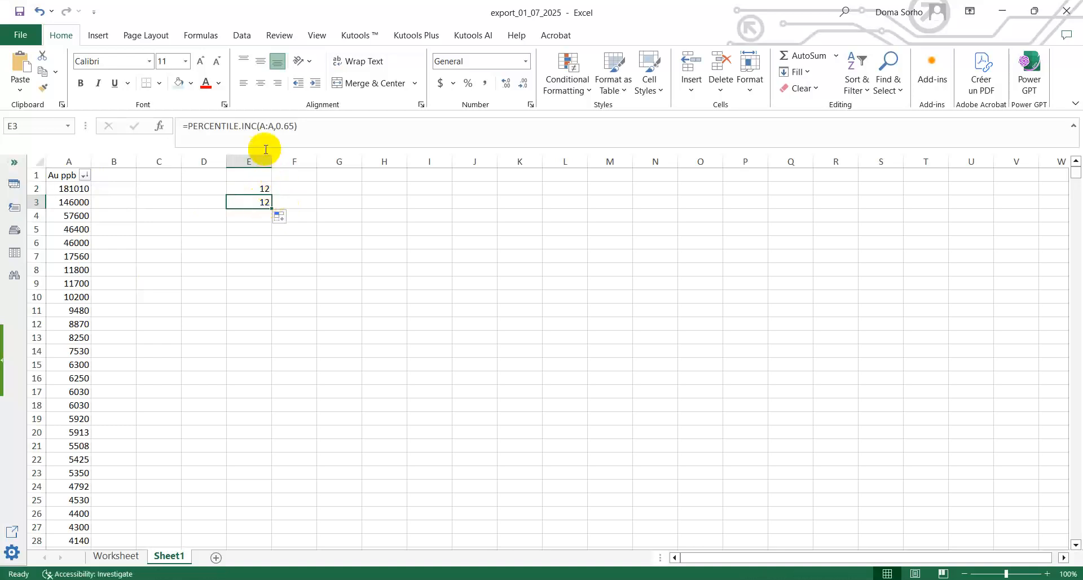
pyautogui.click(289, 127)
pyautogui.press('BackSpace')
pyautogui.press('BackSpace')
pyautogui.write('8')
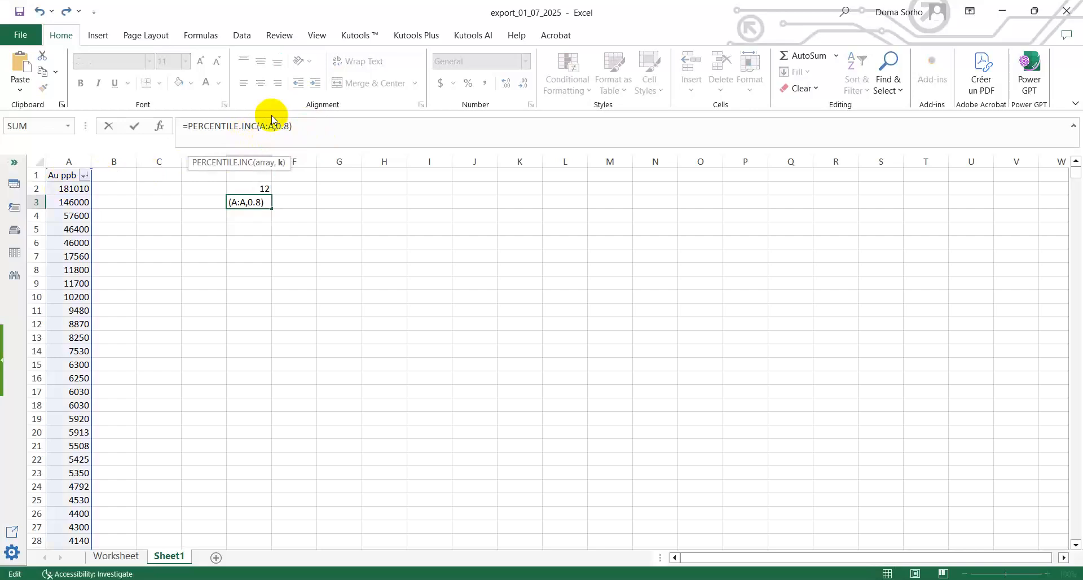
pyautogui.press('Return')
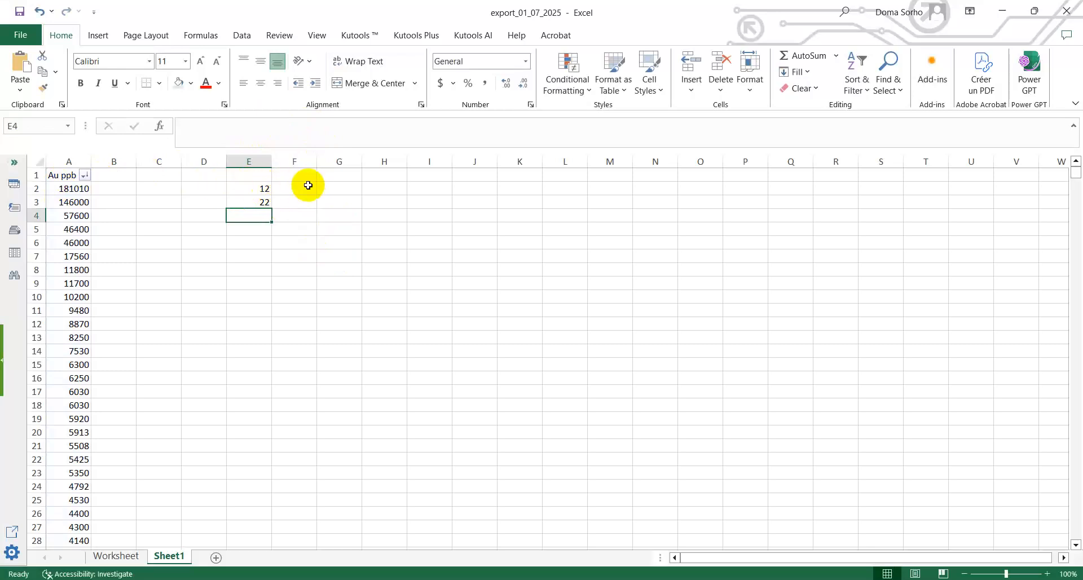
# - Label the two percentile results by entering 65% in F2 and 80% in F3
pyautogui.click(309, 186)
pyautogui.write('65')
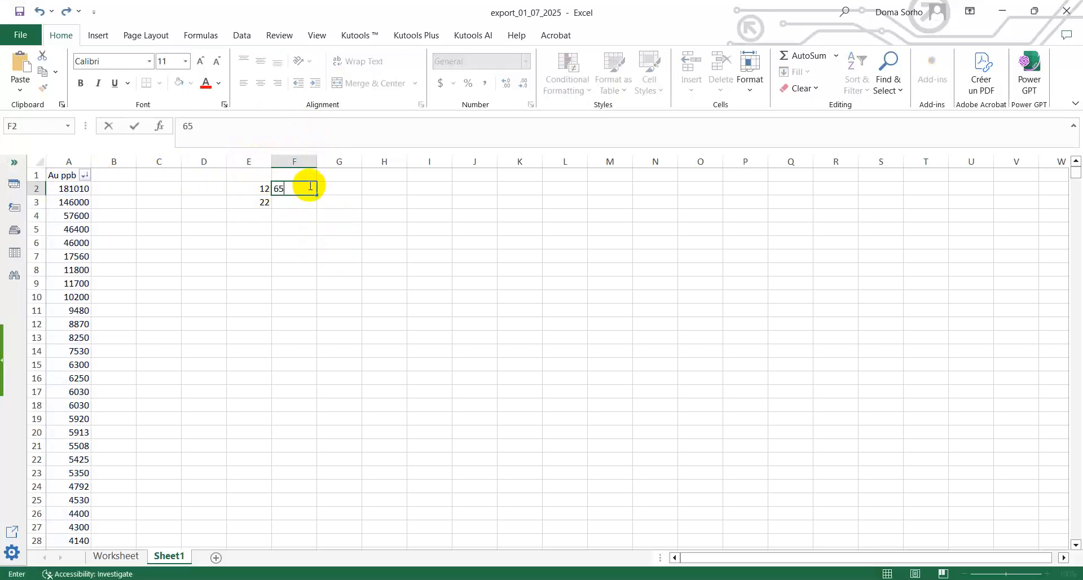
pyautogui.write('%')
pyautogui.press('Return')
pyautogui.write('80%')
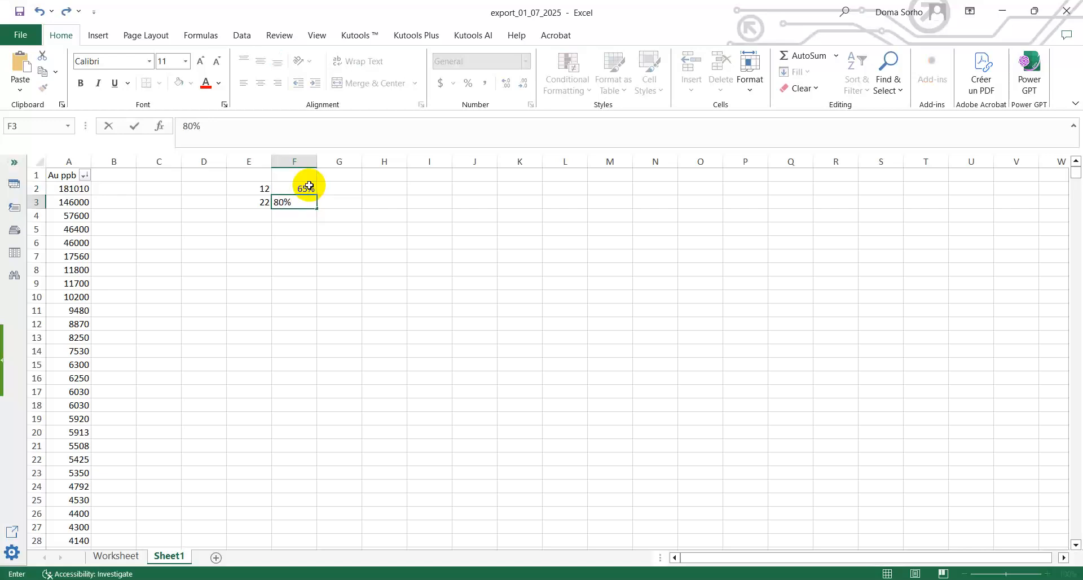
pyautogui.press('Return')
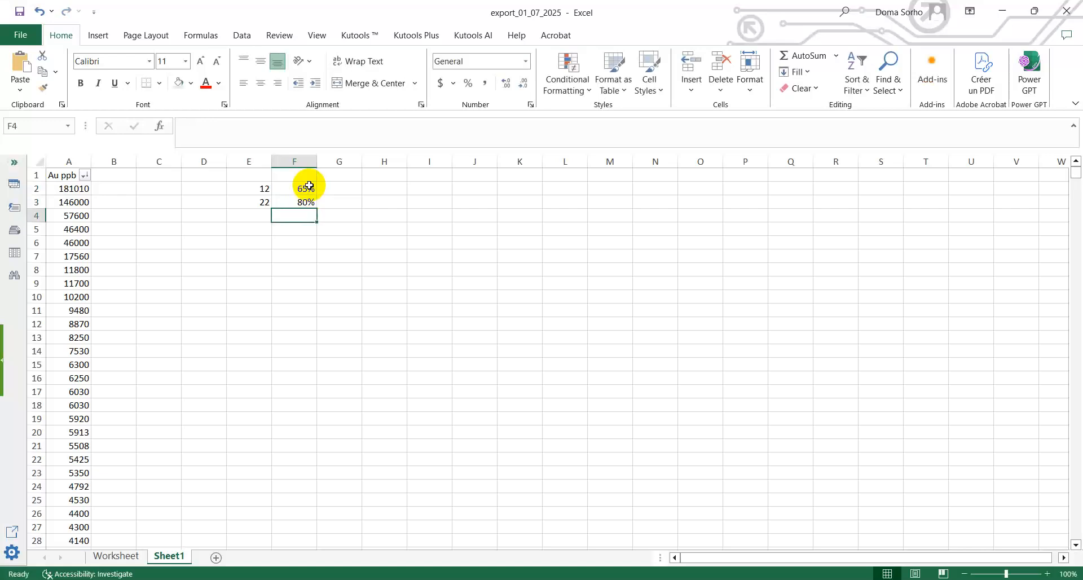
# - Enter the percentile labels 85%, 90%, 95% and 98% in cells F4 to F7
pyautogui.write('8')
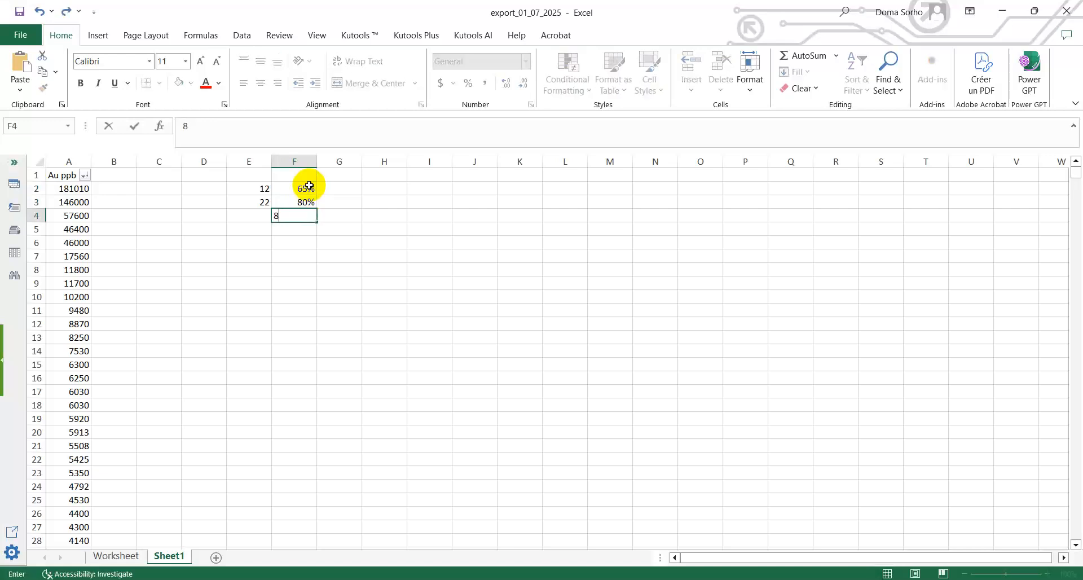
pyautogui.write('5%')
pyautogui.press('Return')
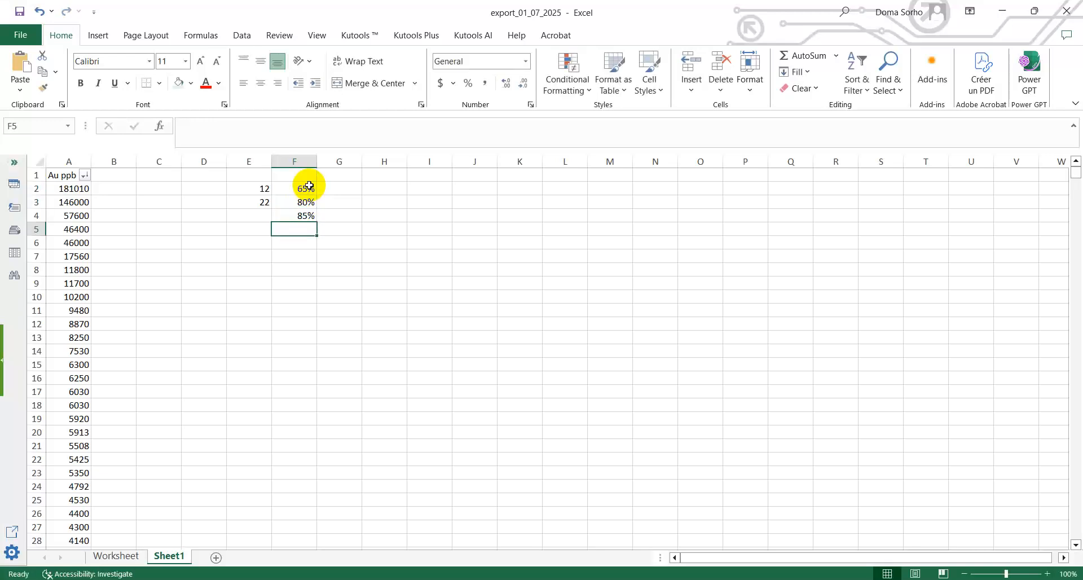
pyautogui.write('90')
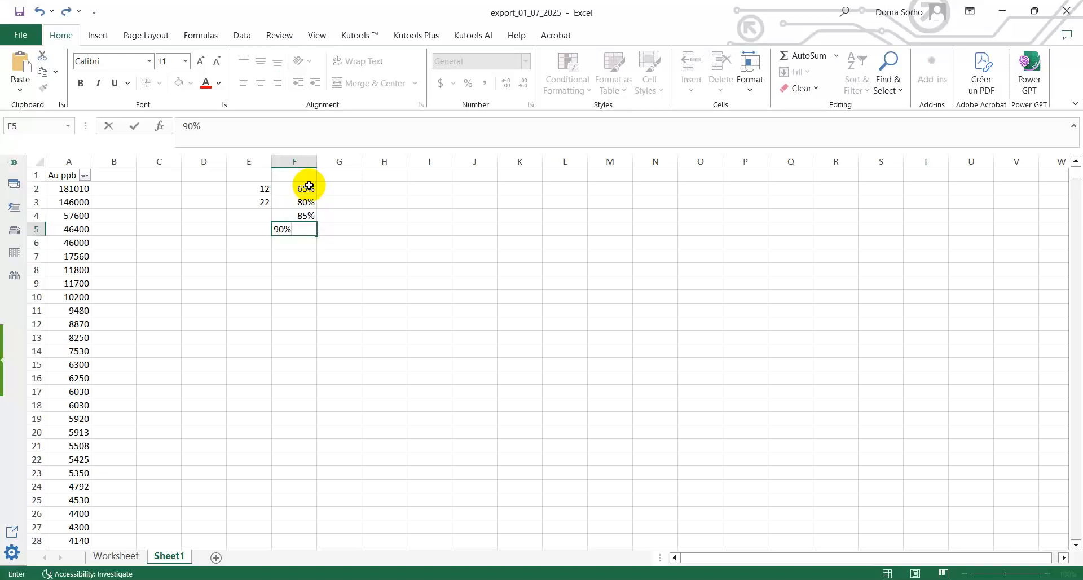
pyautogui.press('Return')
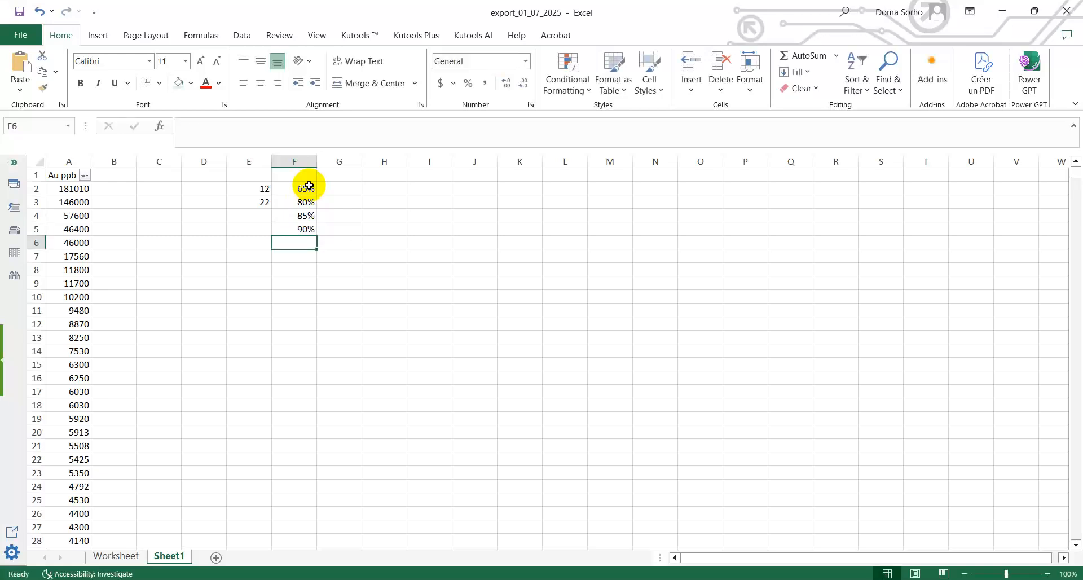
pyautogui.write('95')
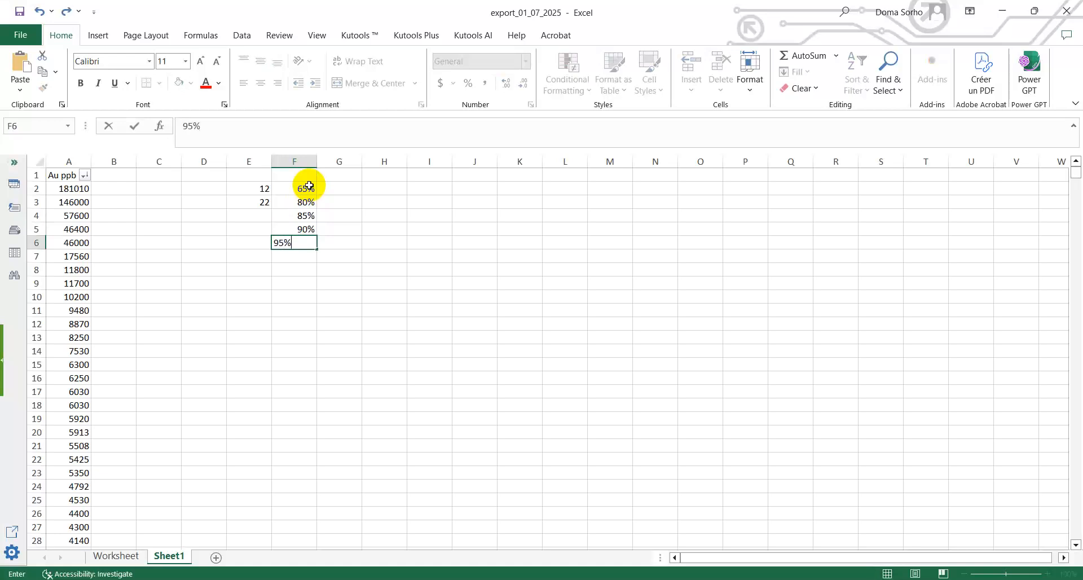
pyautogui.press('Return')
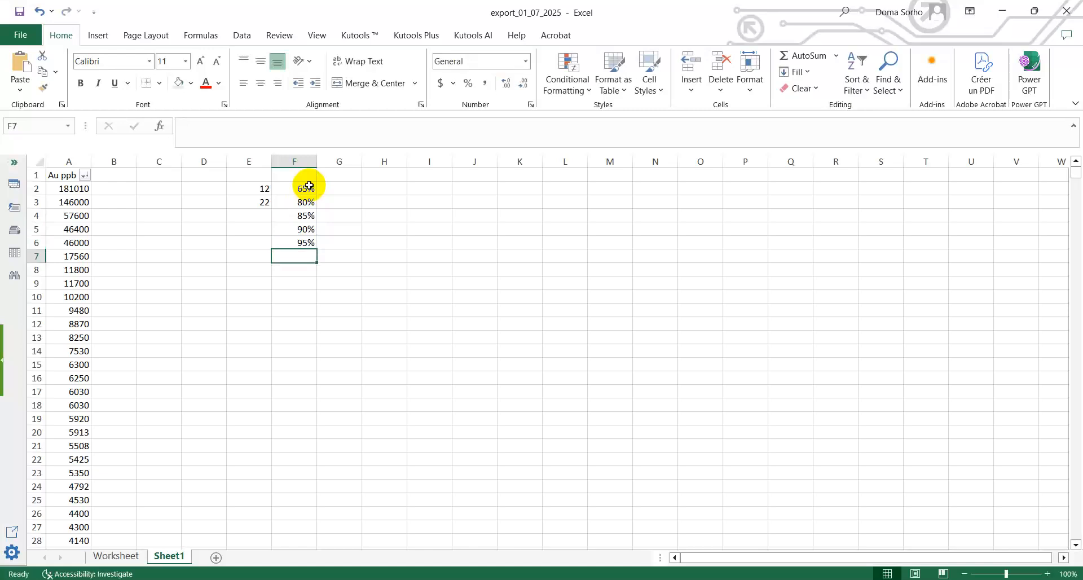
pyautogui.write('9')
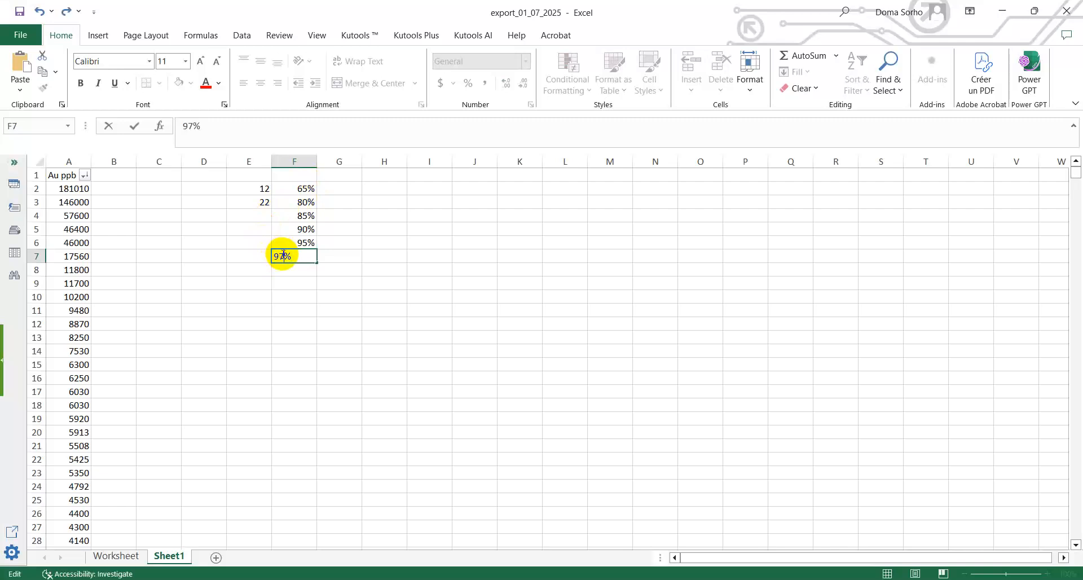
pyautogui.write('8')
pyautogui.press('Return')
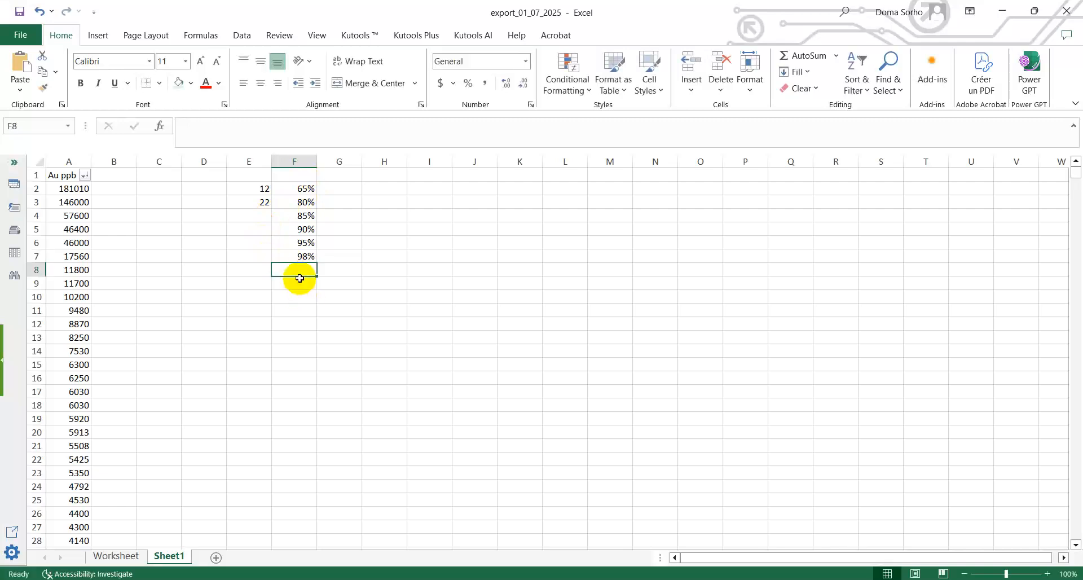
# - Enter a 100% label in cell F10, apart from the other percentile labels
pyautogui.click(302, 298)
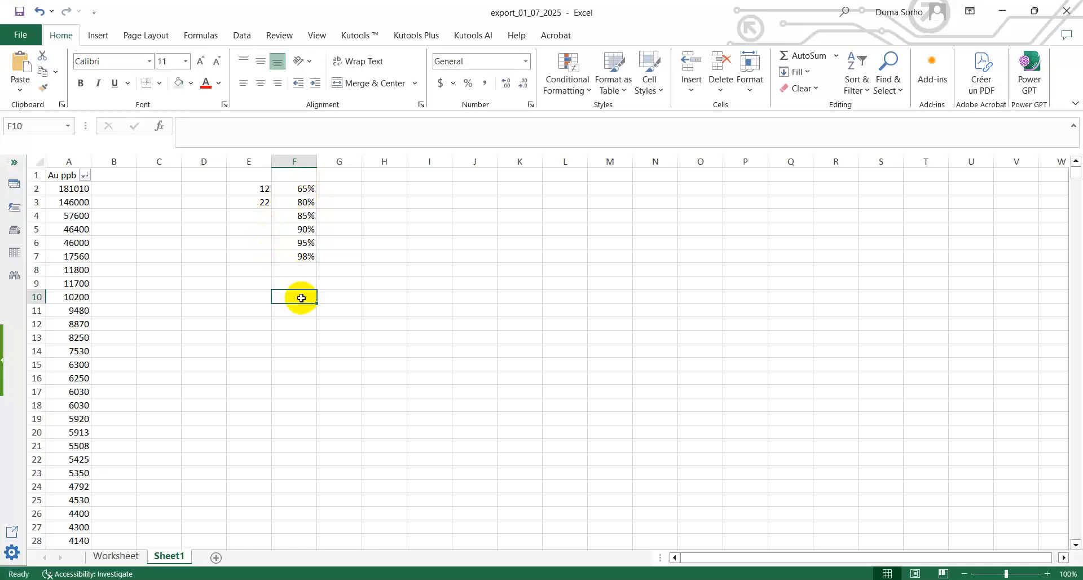
pyautogui.write('100')
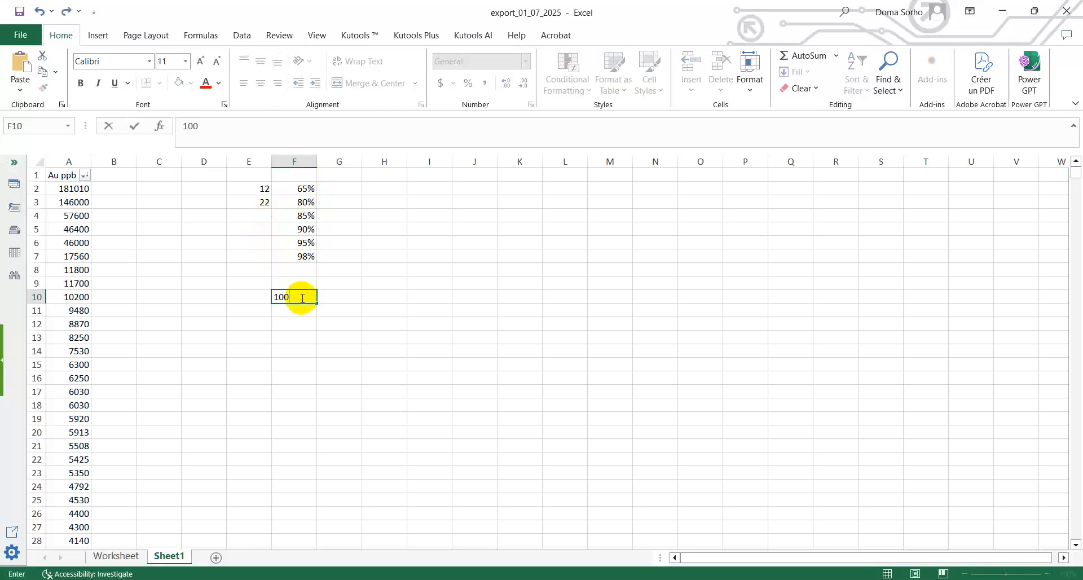
pyautogui.click(345, 271)
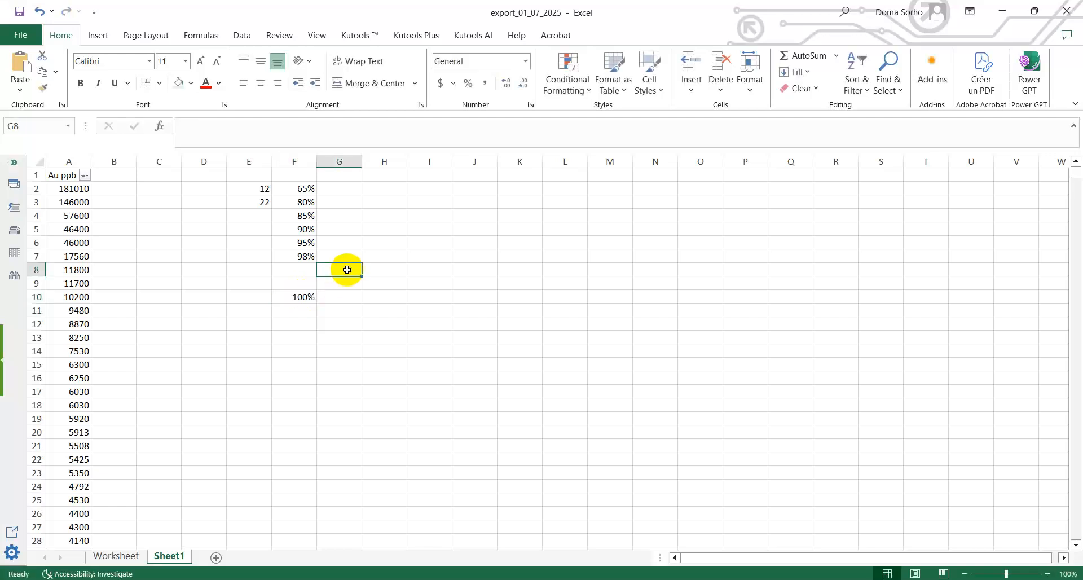
# - Copy the percentile formula from E3 down to E7 and set the k value in E4 to 0.85
pyautogui.click(261, 202)
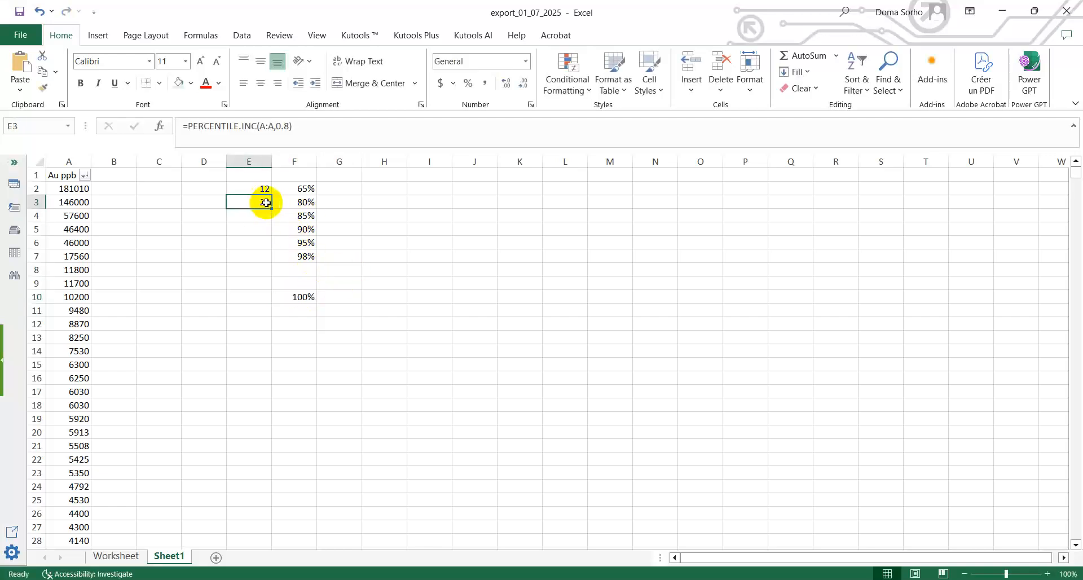
pyautogui.moveTo(271, 208); pyautogui.dragTo(261, 258)
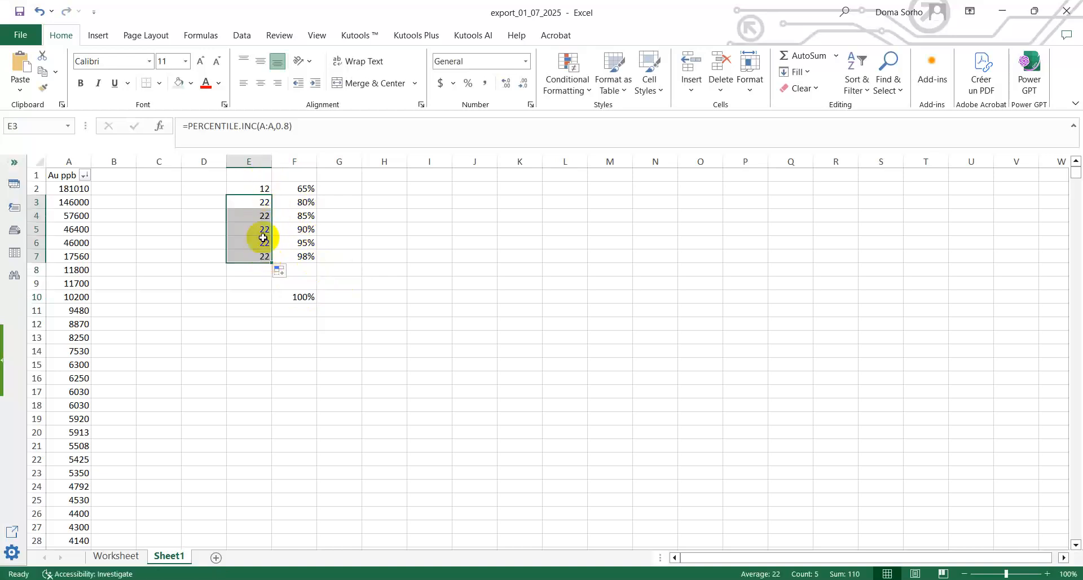
pyautogui.click(257, 214)
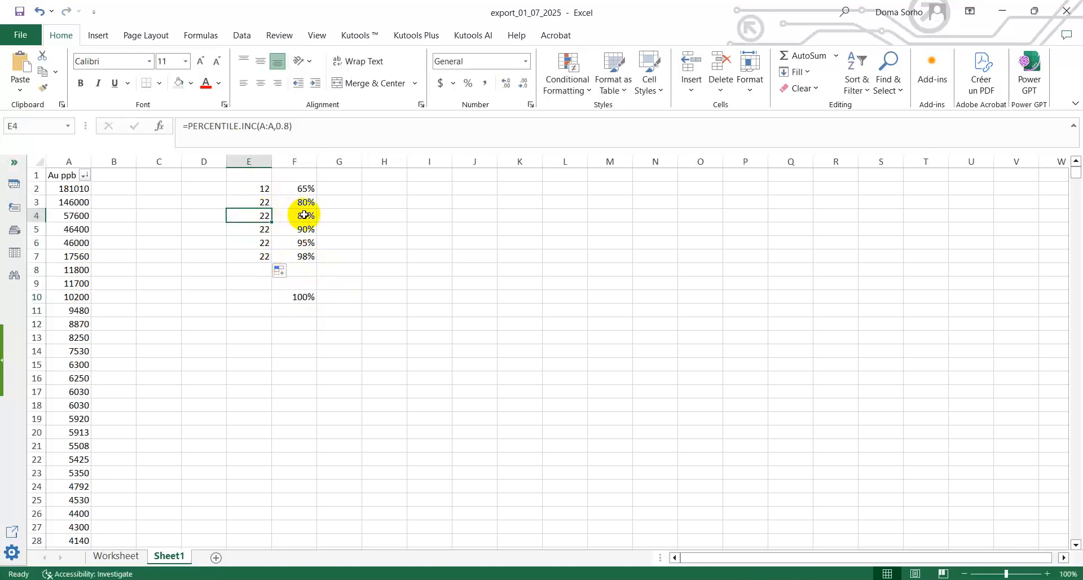
pyautogui.click(296, 127)
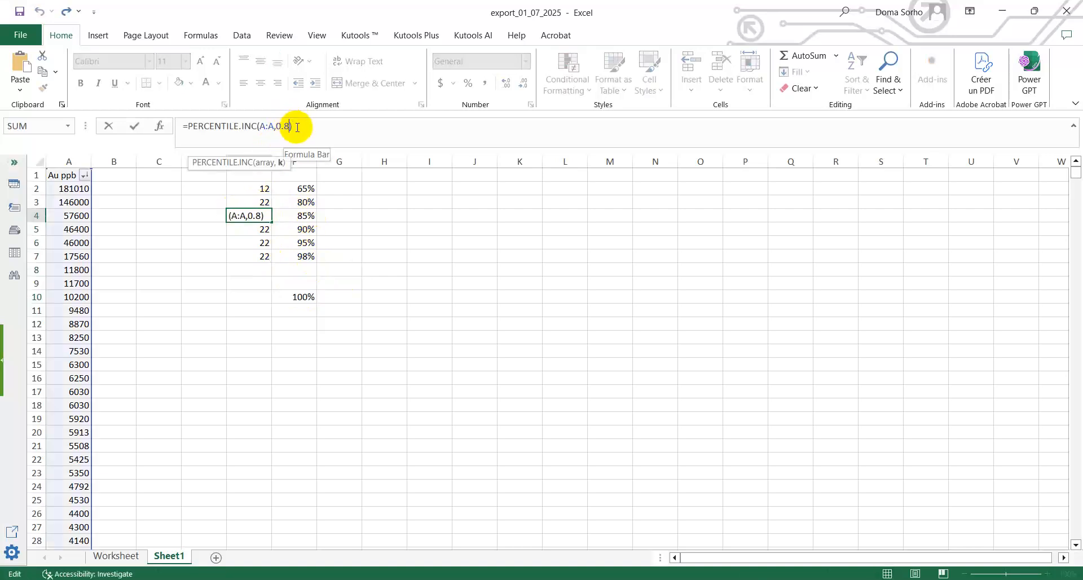
pyautogui.press('Return')
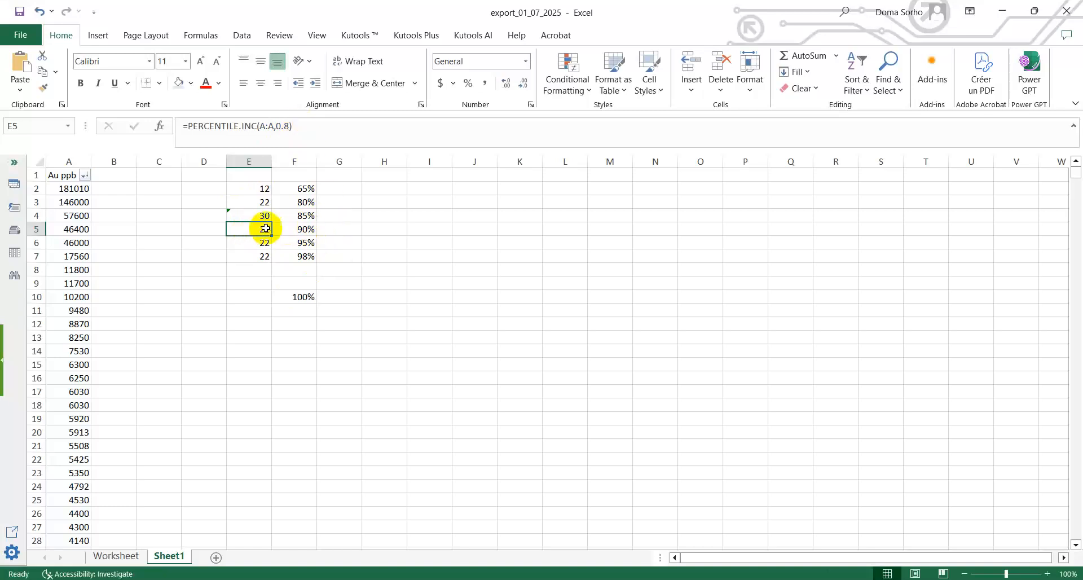
# - Set the k values of the percentile formulas to 0.9 in E5, 0.95 in E6 and 0.98 in E7
pyautogui.click(289, 125)
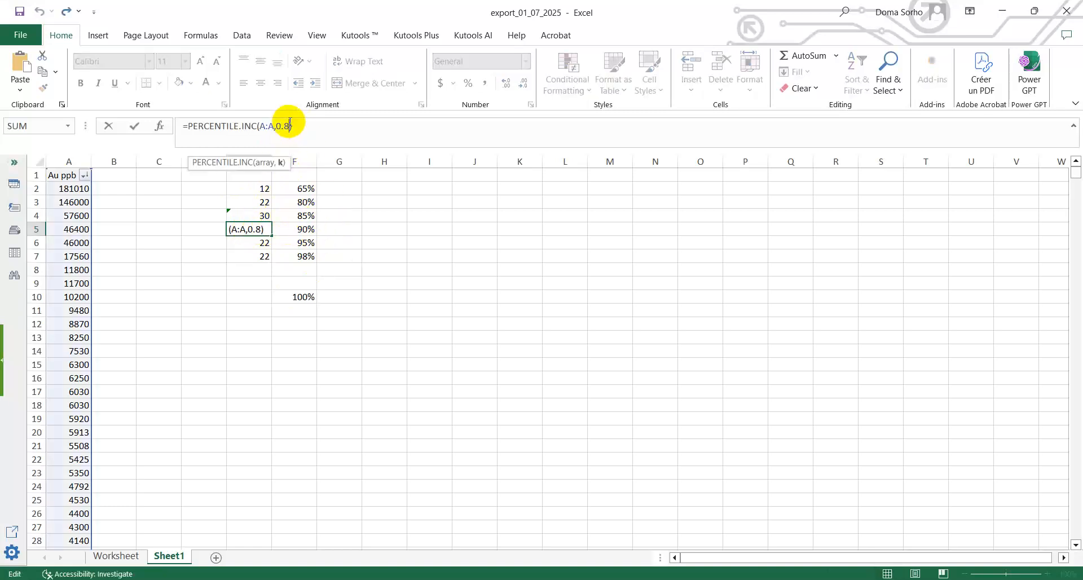
pyautogui.write('9')
pyautogui.press('Return')
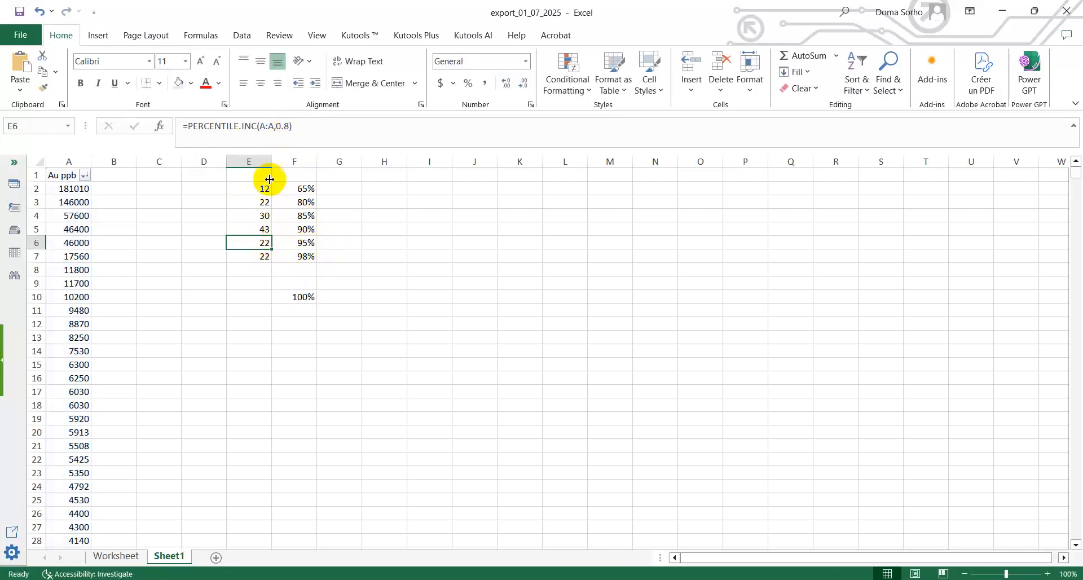
pyautogui.click(290, 127)
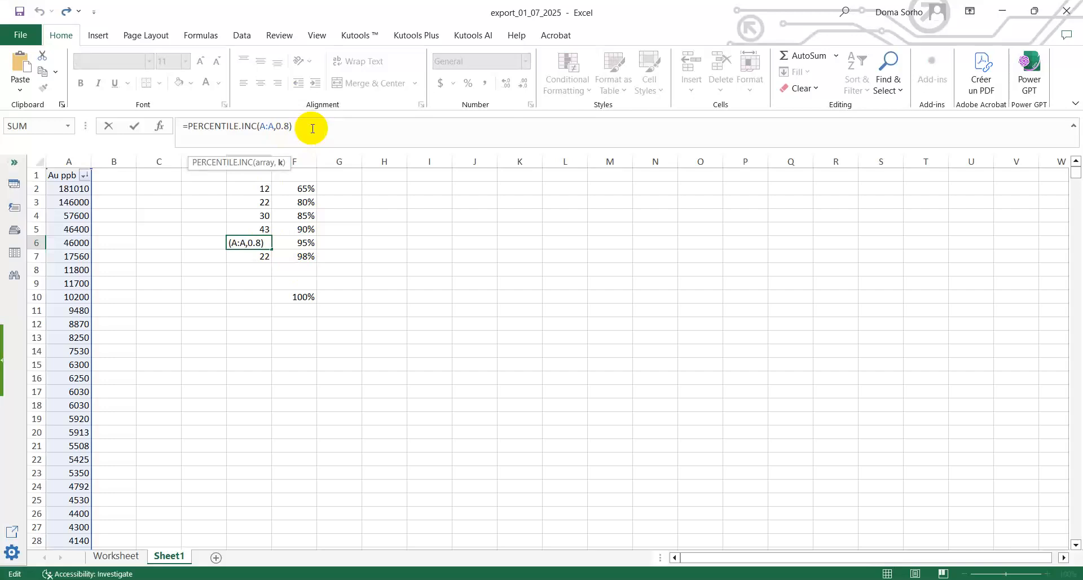
pyautogui.press('BackSpace')
pyautogui.press('Return')
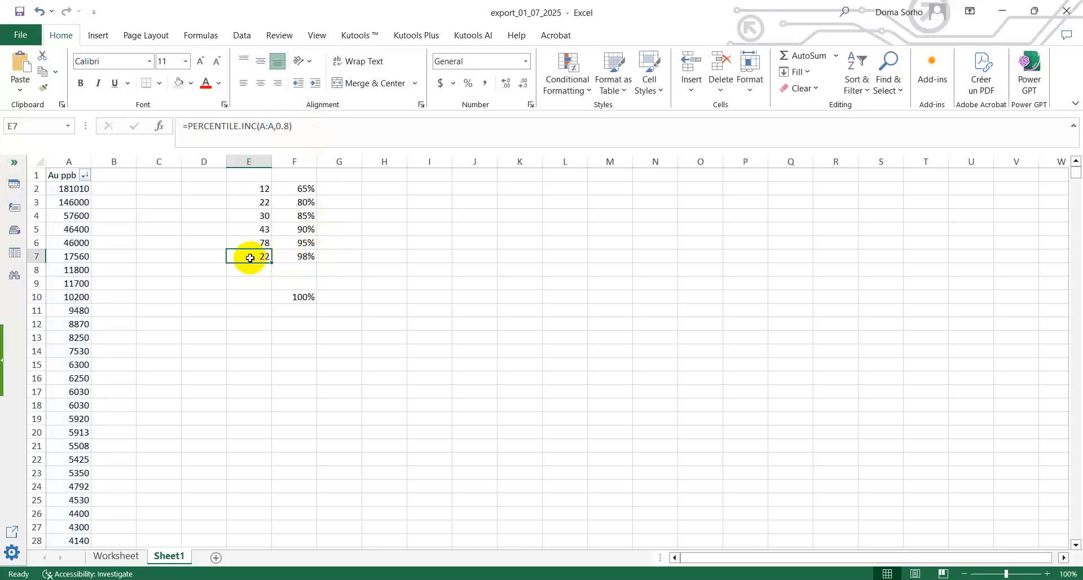
pyautogui.click(307, 124)
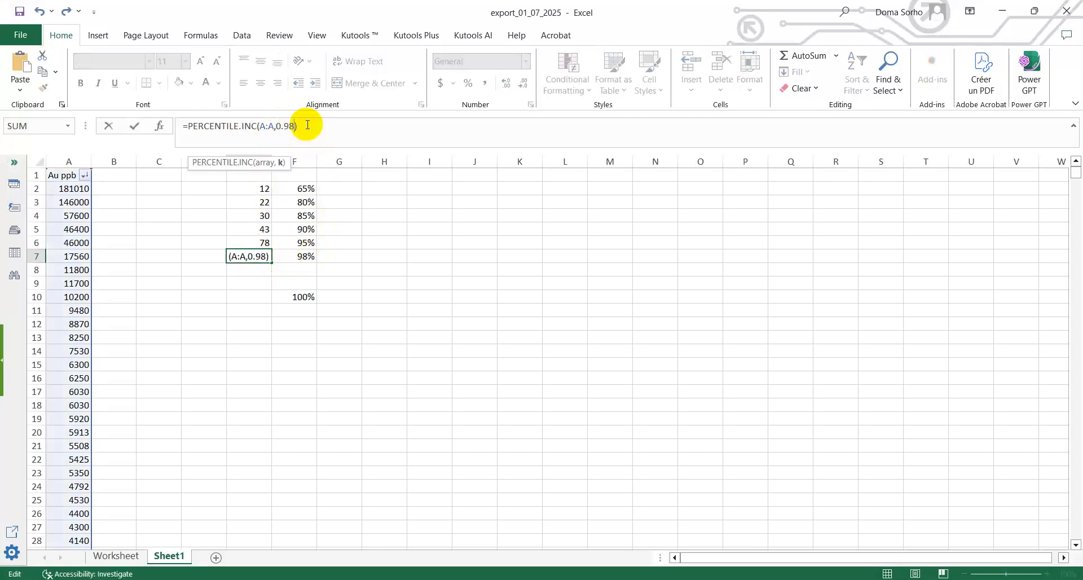
pyautogui.press('Return')
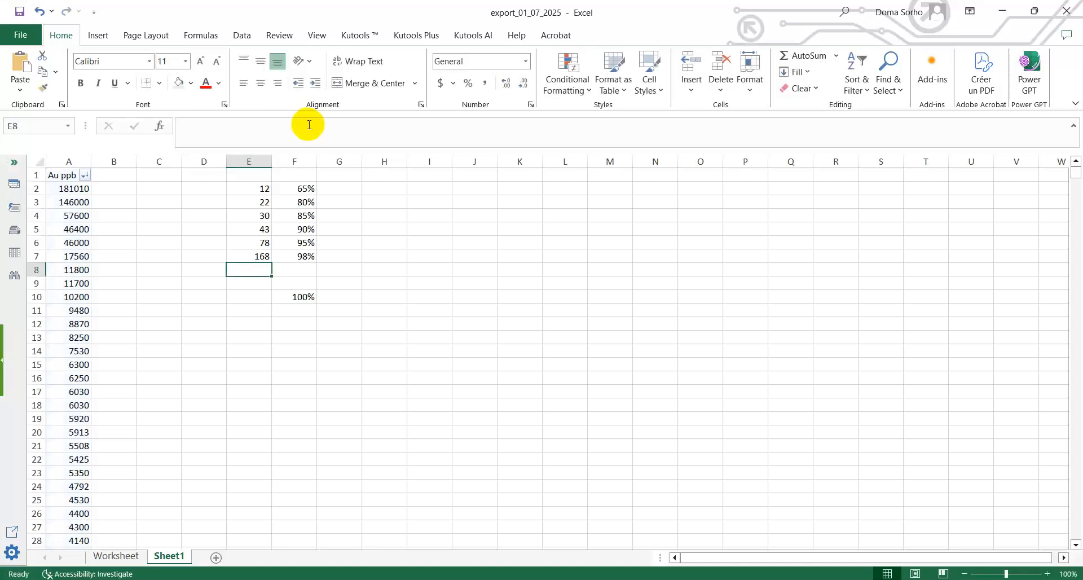
pyautogui.click(256, 298)
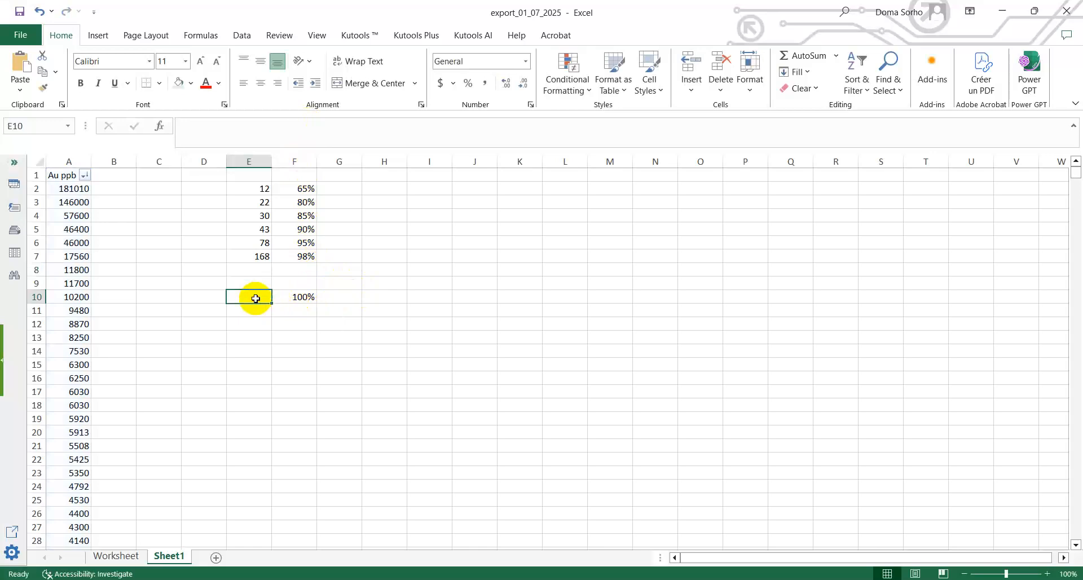
pyautogui.write('=')
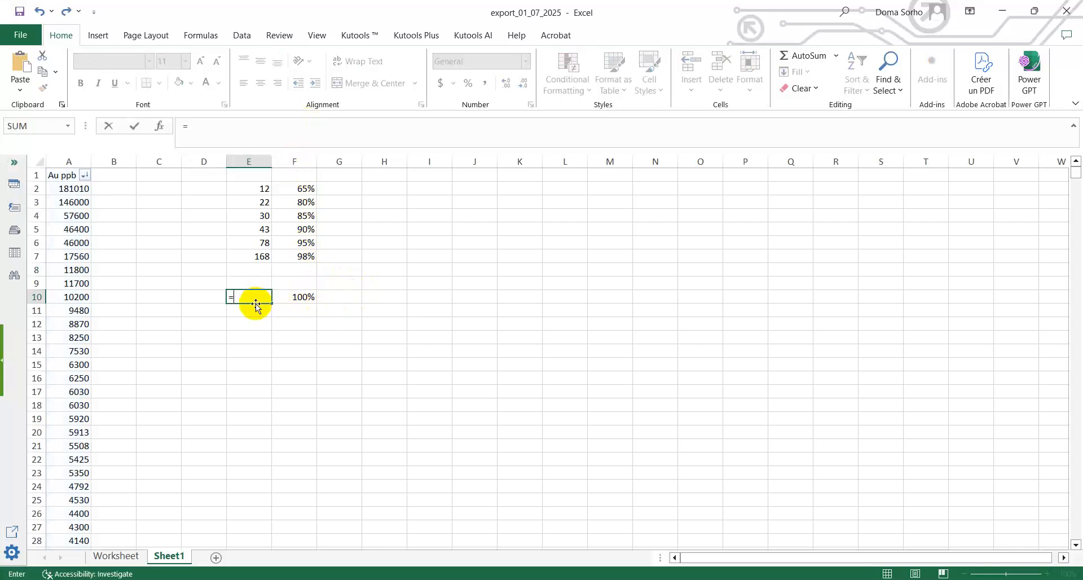
pyautogui.press('BackSpace')
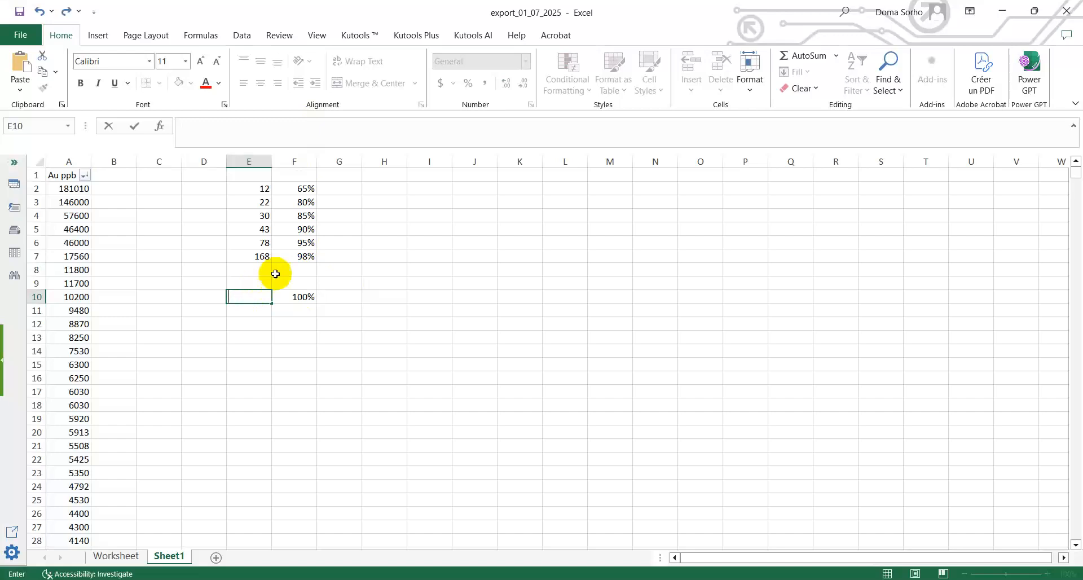
# - Copy the percentile formula from E7 down to E10, set E10's k value to 1 and compare the result with cell A2
pyautogui.click(264, 257)
pyautogui.moveTo(272, 262); pyautogui.dragTo(271, 300)
pyautogui.click(266, 300)
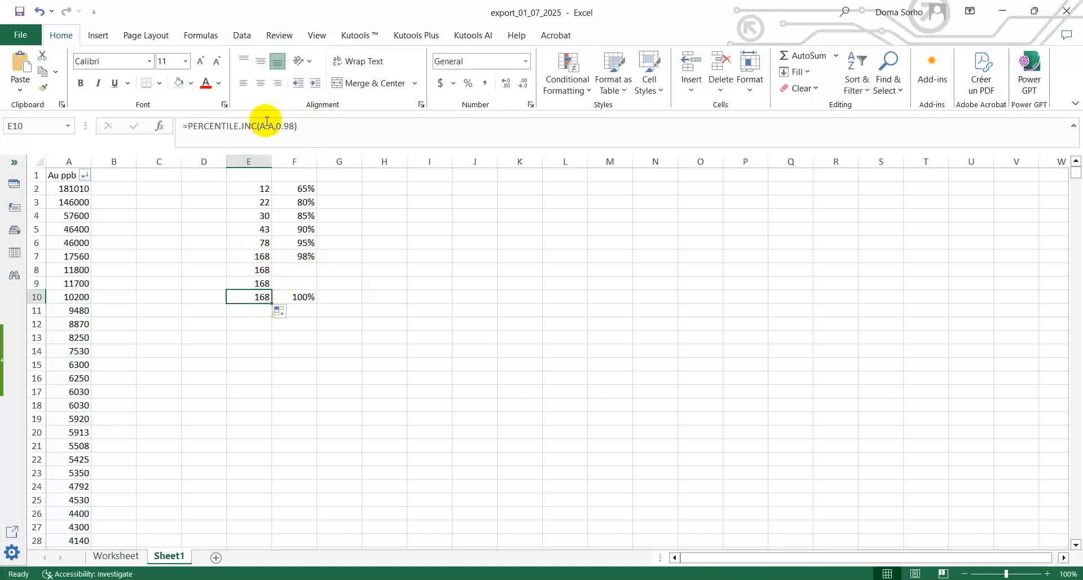
pyautogui.click(291, 126)
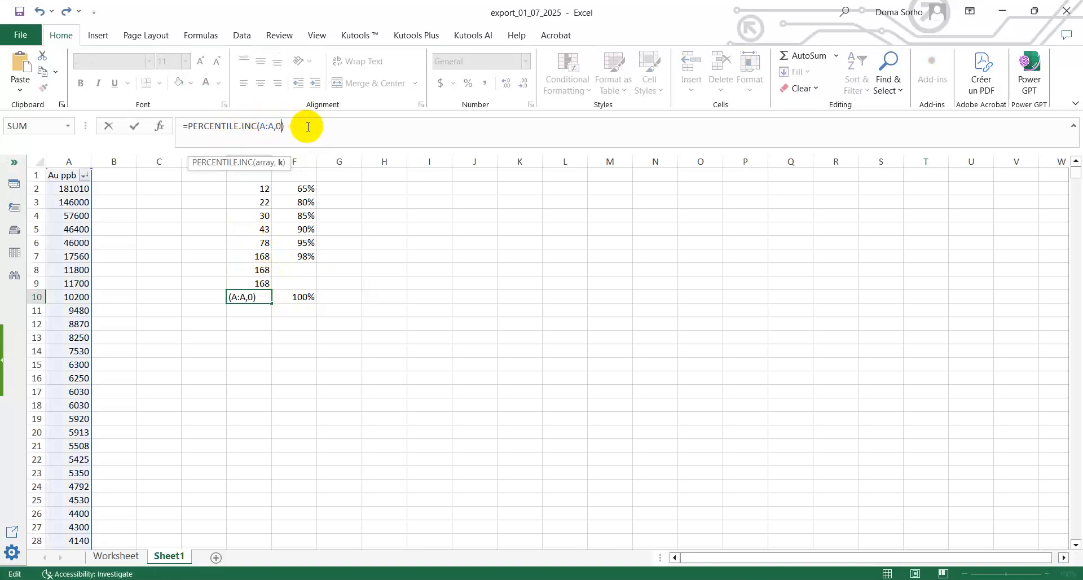
pyautogui.press('Return')
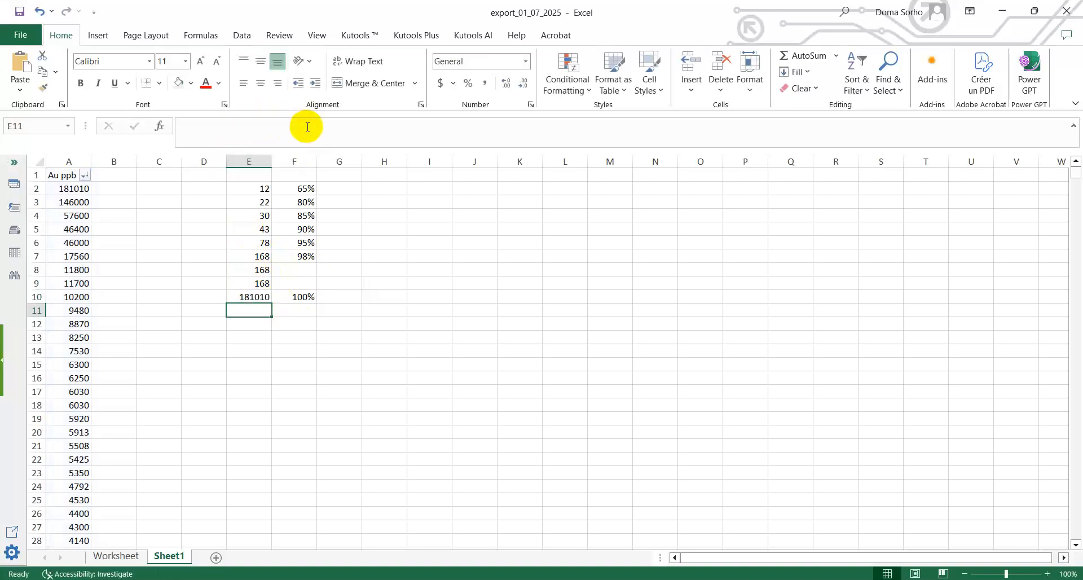
pyautogui.moveTo(64, 191)
pyautogui.mouseDown()
pyautogui.moveTo(102, 188)
pyautogui.moveTo(65, 187)
pyautogui.mouseUp()
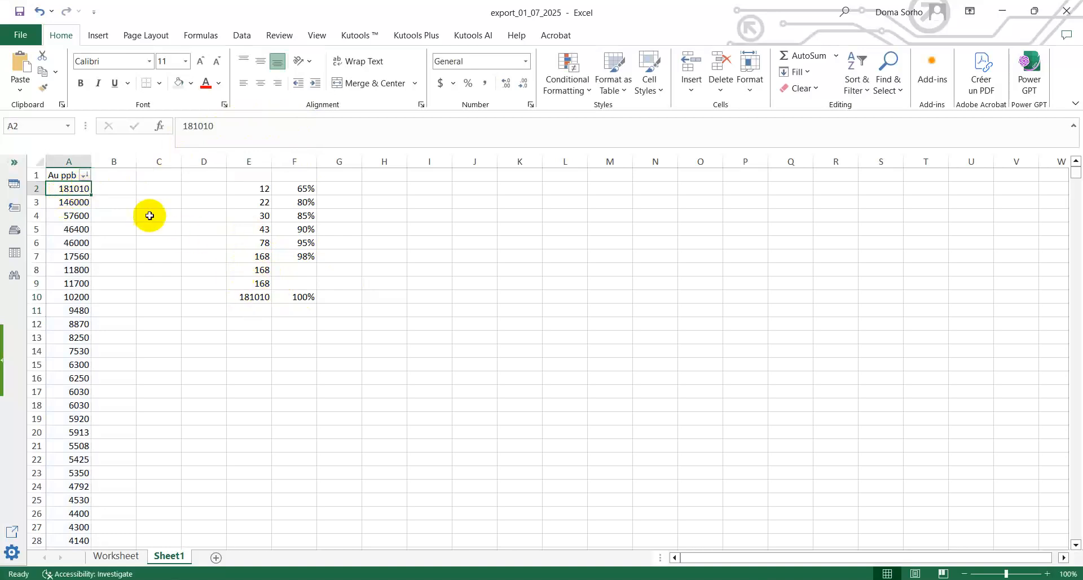
# - Clear the 100% result in E10, the extra formulas in E8 and E9, and the 100% label in F10
pyautogui.click(253, 292)
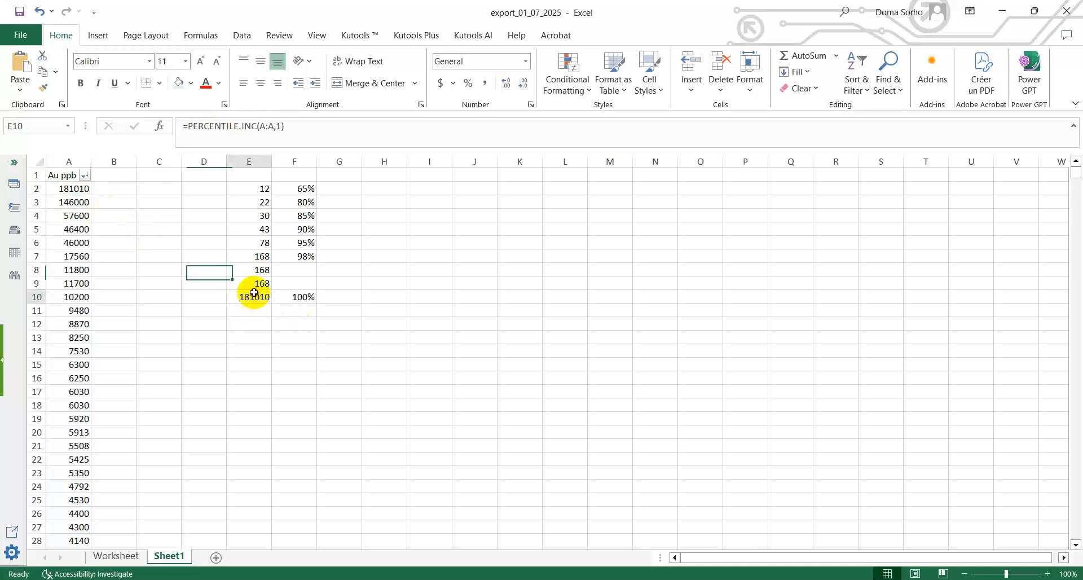
pyautogui.press('Delete')
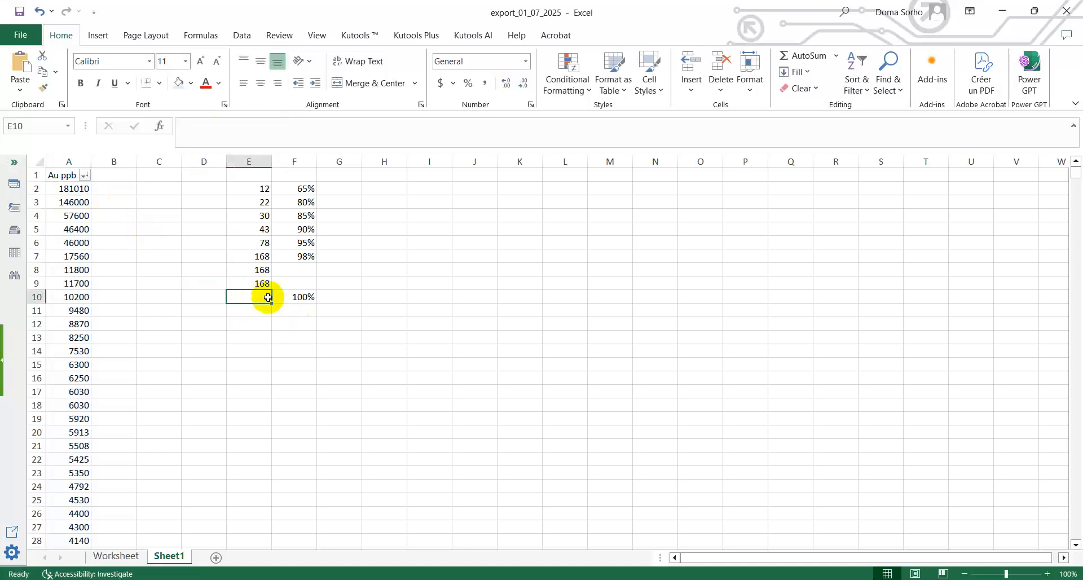
pyautogui.moveTo(252, 272); pyautogui.dragTo(323, 303)
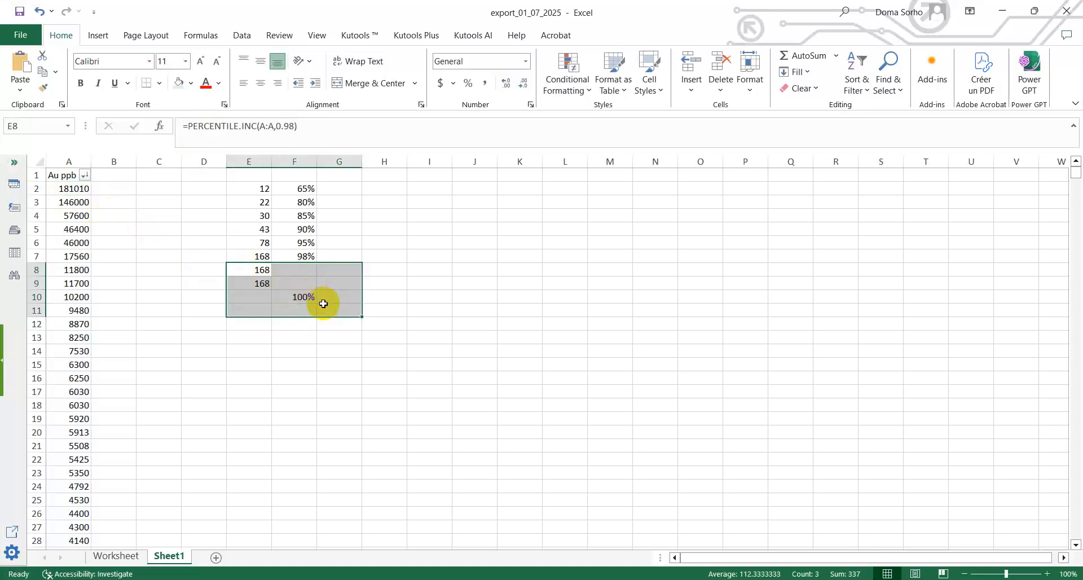
pyautogui.press('Delete')
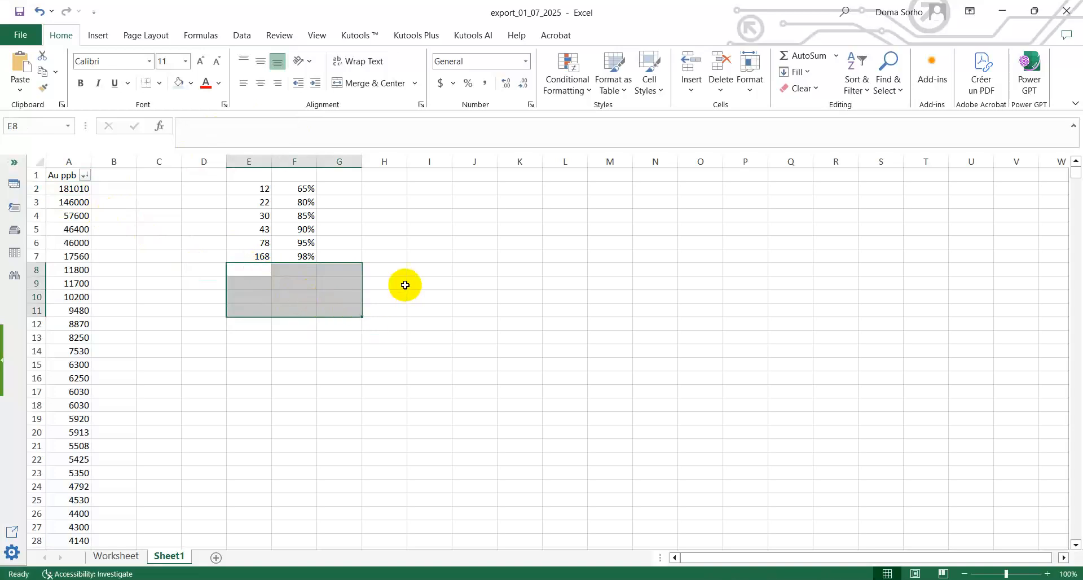
pyautogui.click(399, 261)
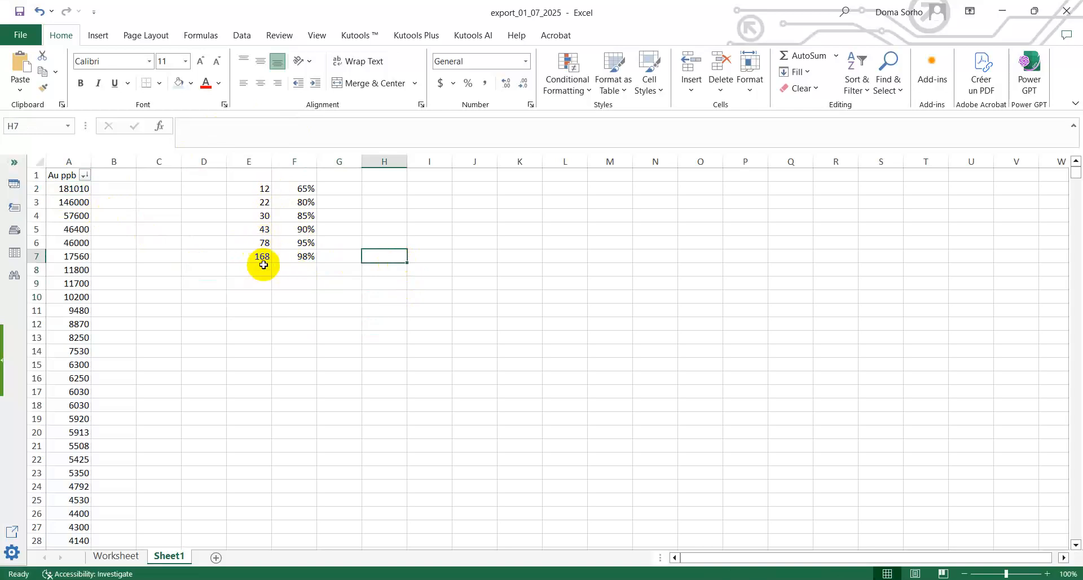
pyautogui.click(207, 256)
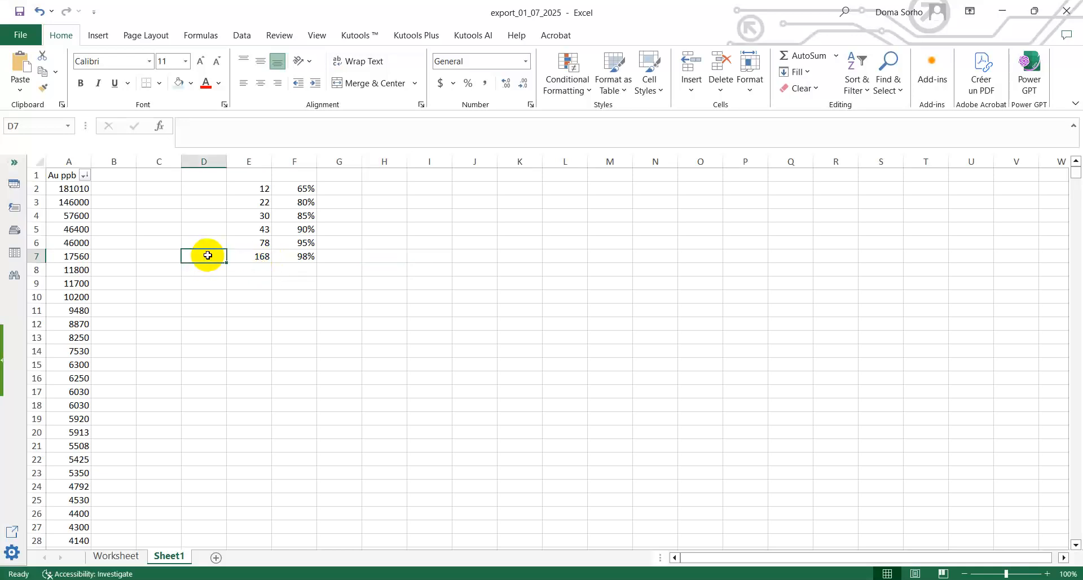
# - Copy the results in E2:E6 and paste them as values only into D3:D7
pyautogui.moveTo(259, 241); pyautogui.dragTo(259, 192)
pyautogui.hotkey('ctrl', 'c')
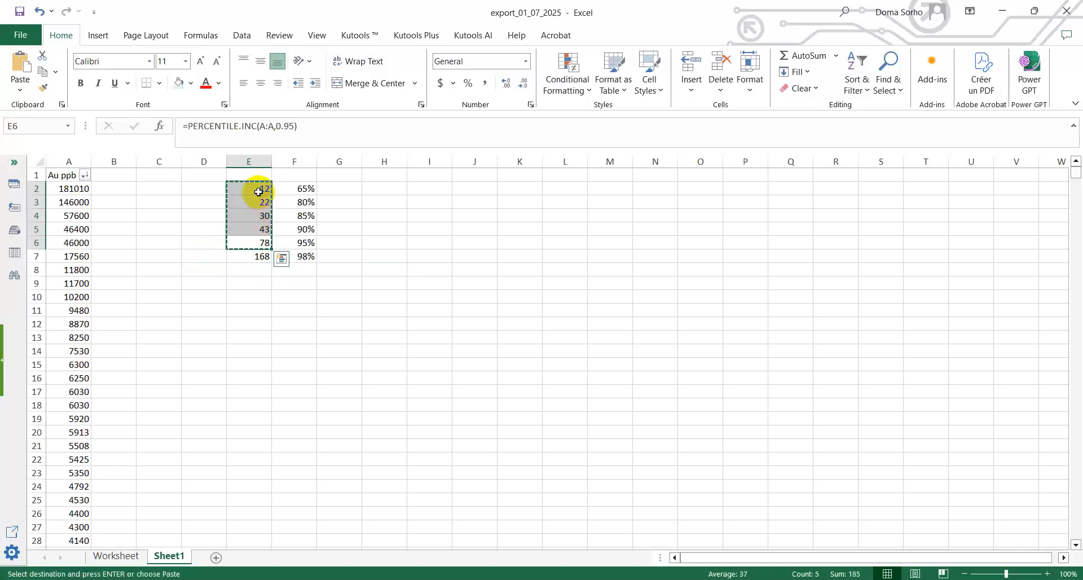
pyautogui.click(201, 202)
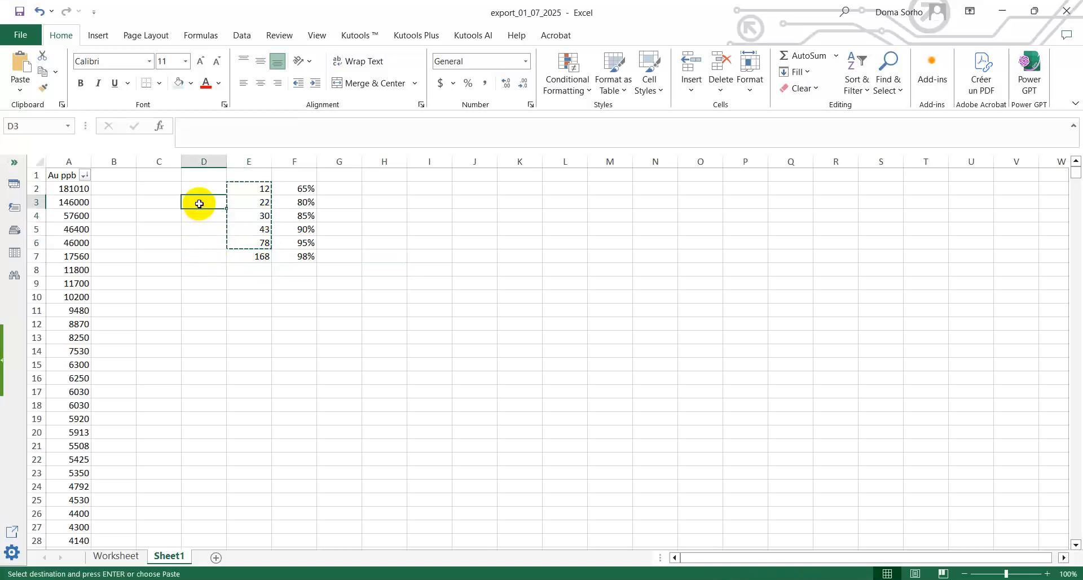
pyautogui.hotkey('ctrl', 'v')
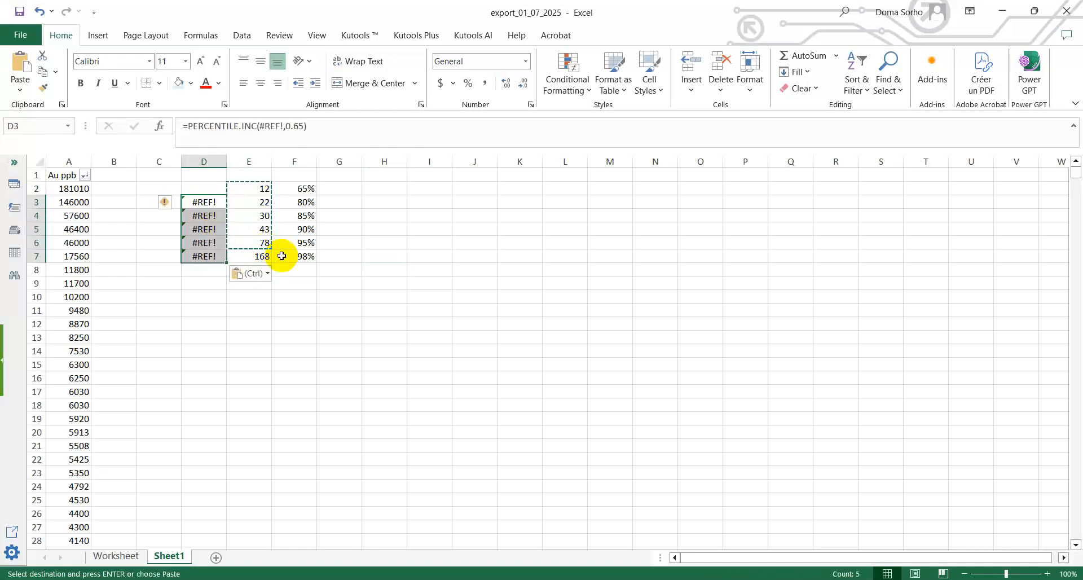
pyautogui.rightClick(204, 201)
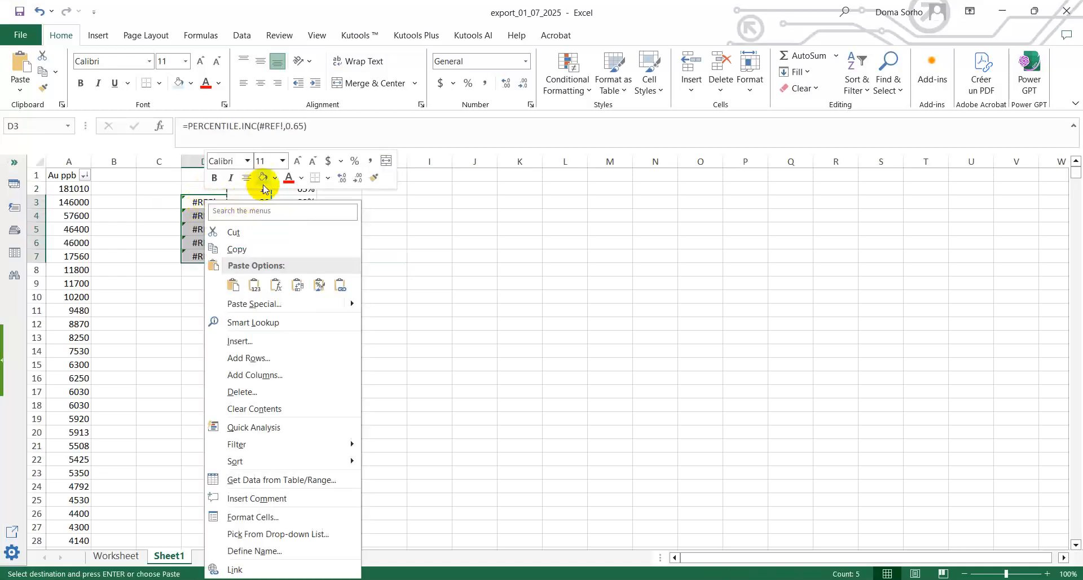
pyautogui.click(254, 285)
# - Enter 5 in cell D2 as the lower limit of the first range
pyautogui.click(215, 191)
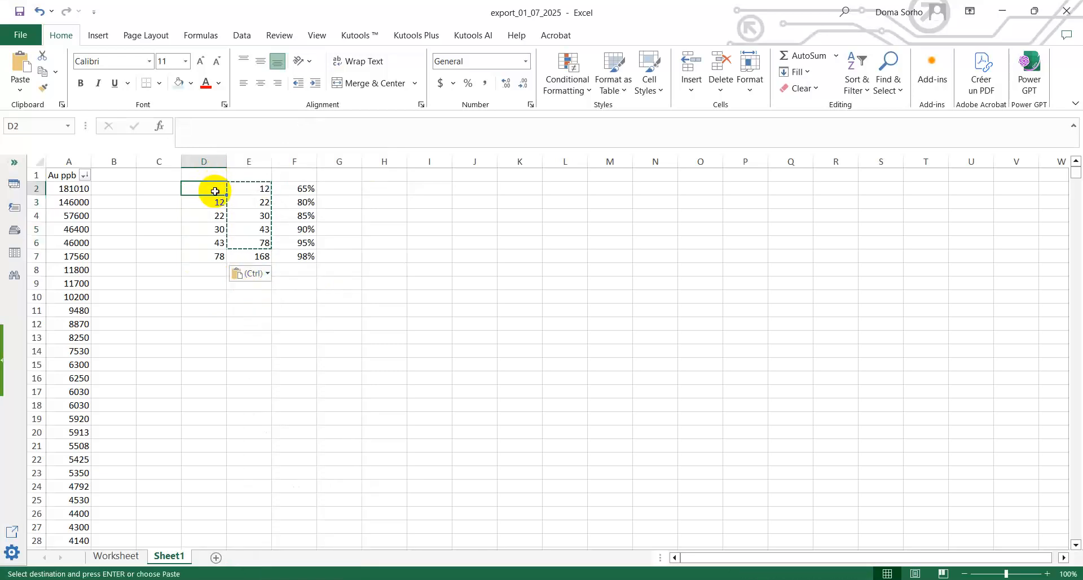
pyautogui.press('Escape')
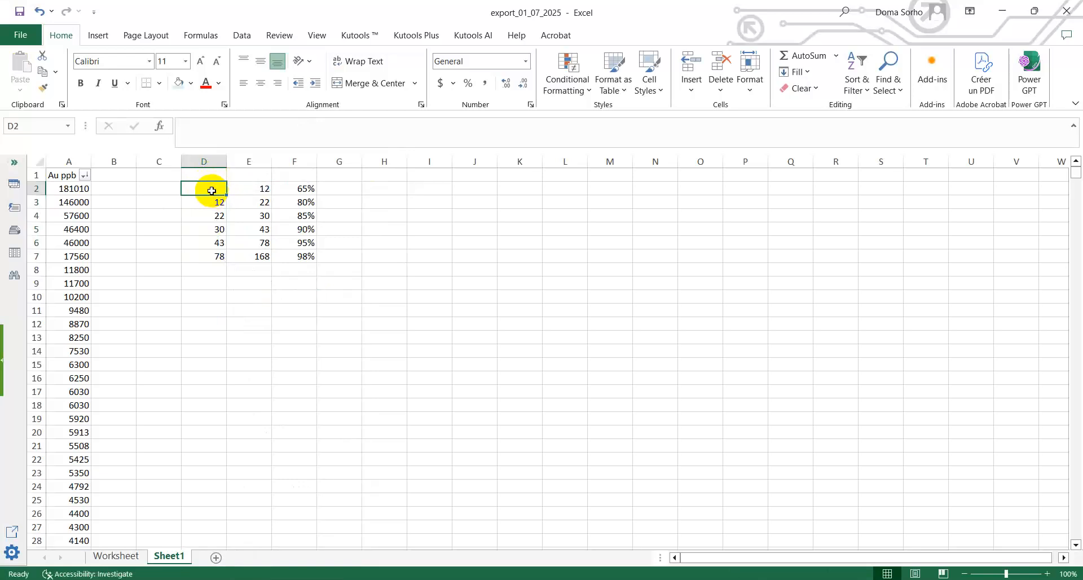
pyautogui.write('1')
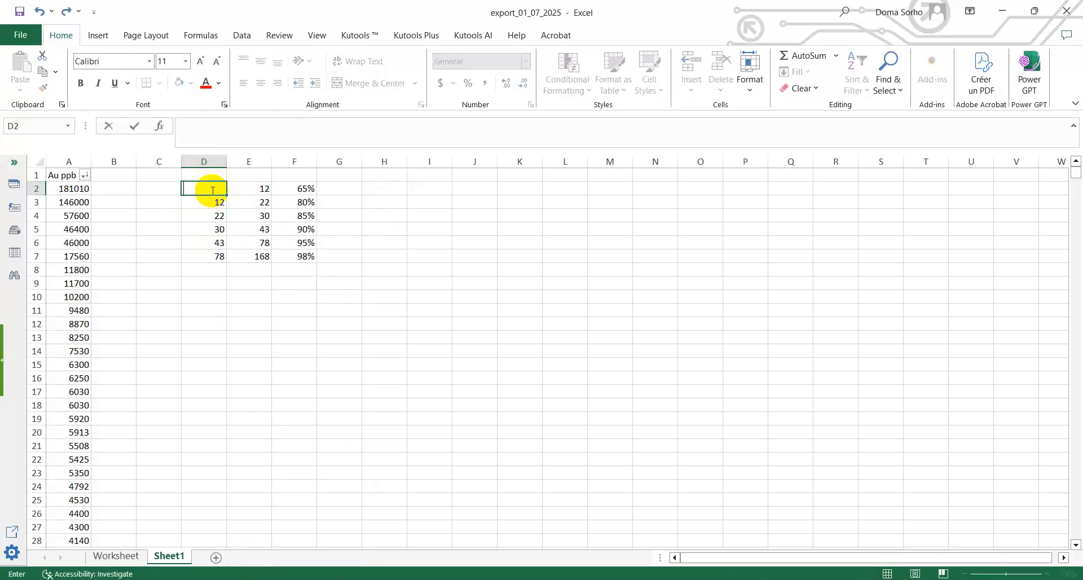
pyautogui.click(361, 288)
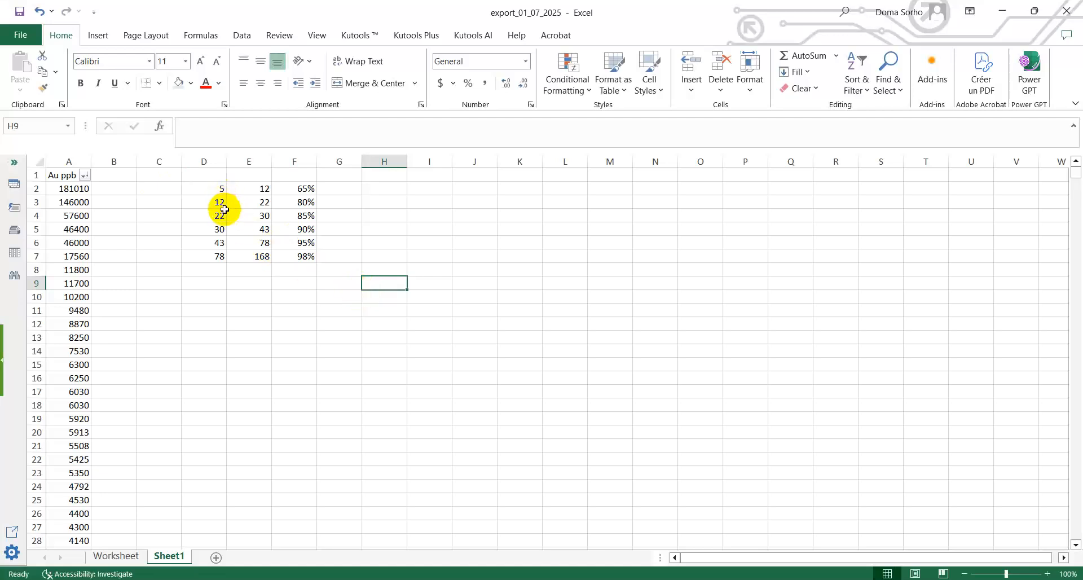
# - Add the column headers "from" in D1 and "to" in E1
pyautogui.click(200, 170)
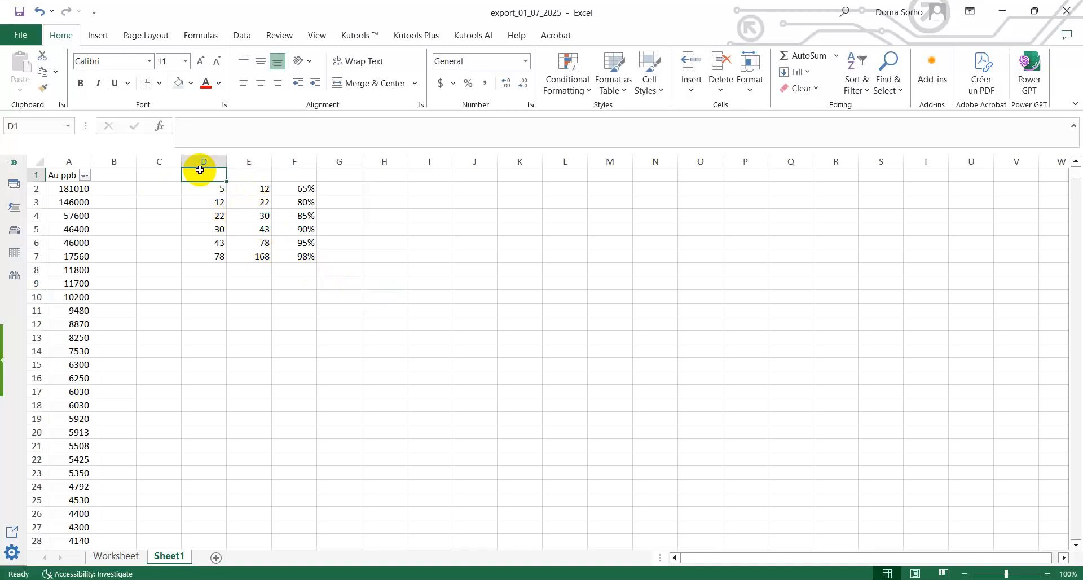
pyautogui.write('from')
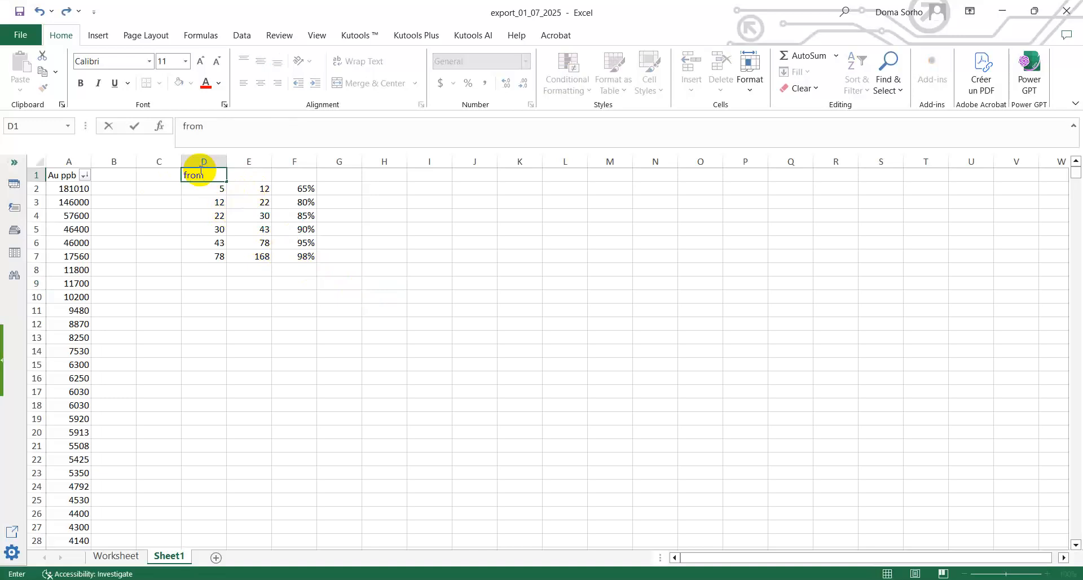
pyautogui.press('Tab')
pyautogui.write('to')
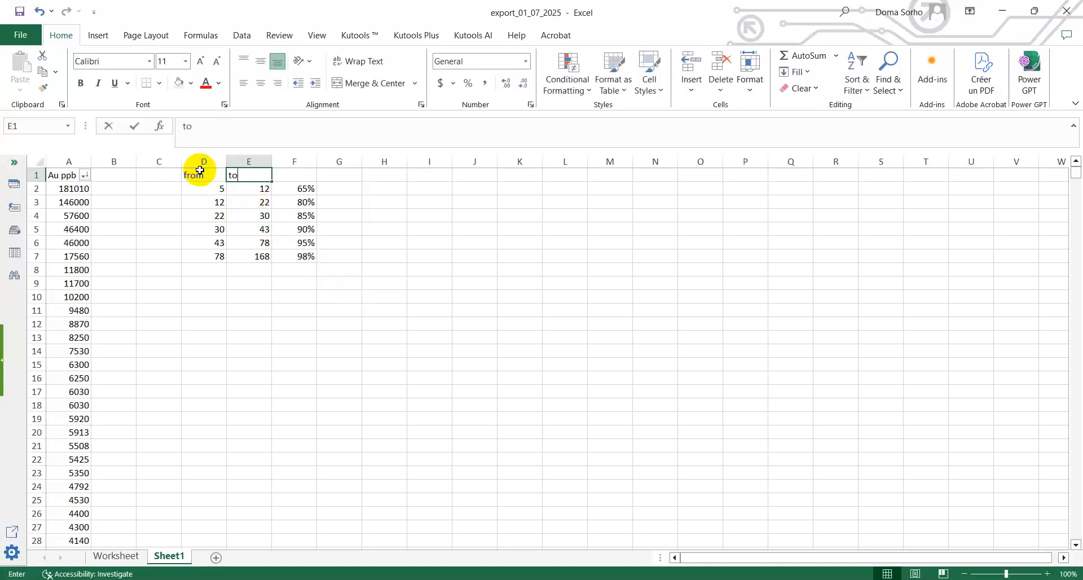
pyautogui.click(297, 275)
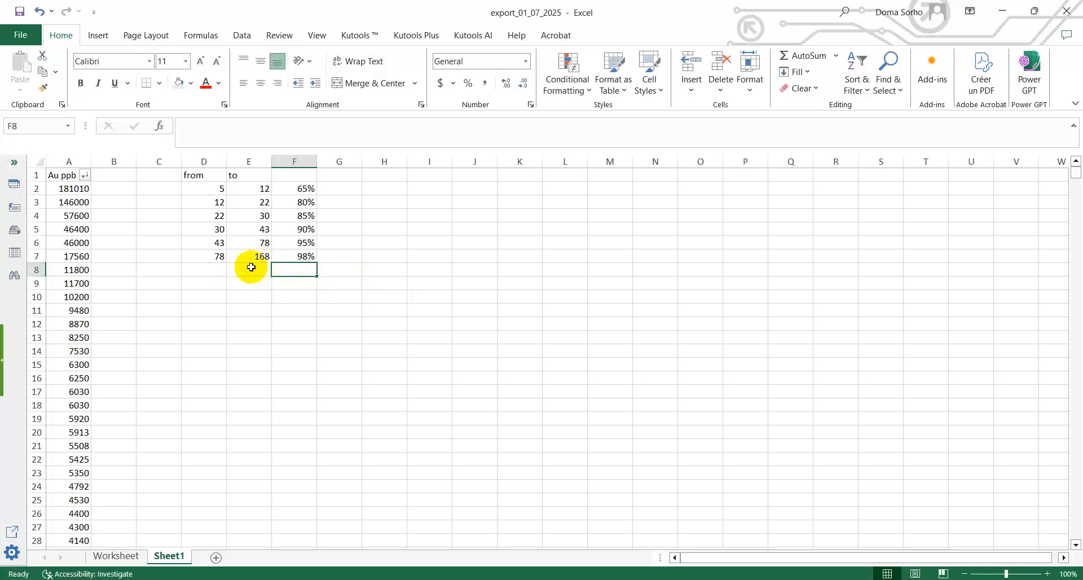
# - Add a final range in row 8 with 168 in D8 and 1% in F8
pyautogui.click(207, 275)
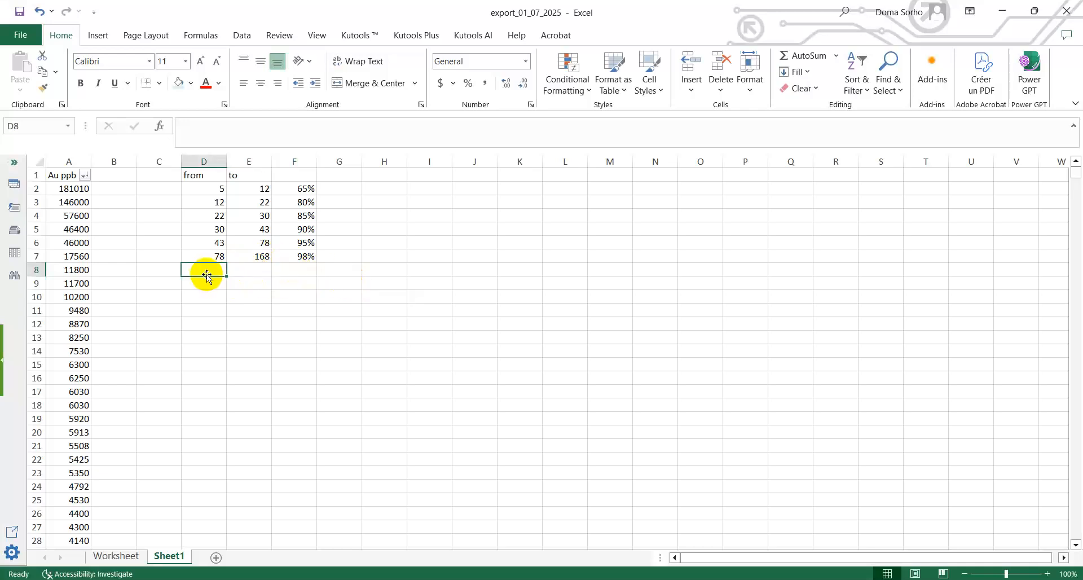
pyautogui.write('168')
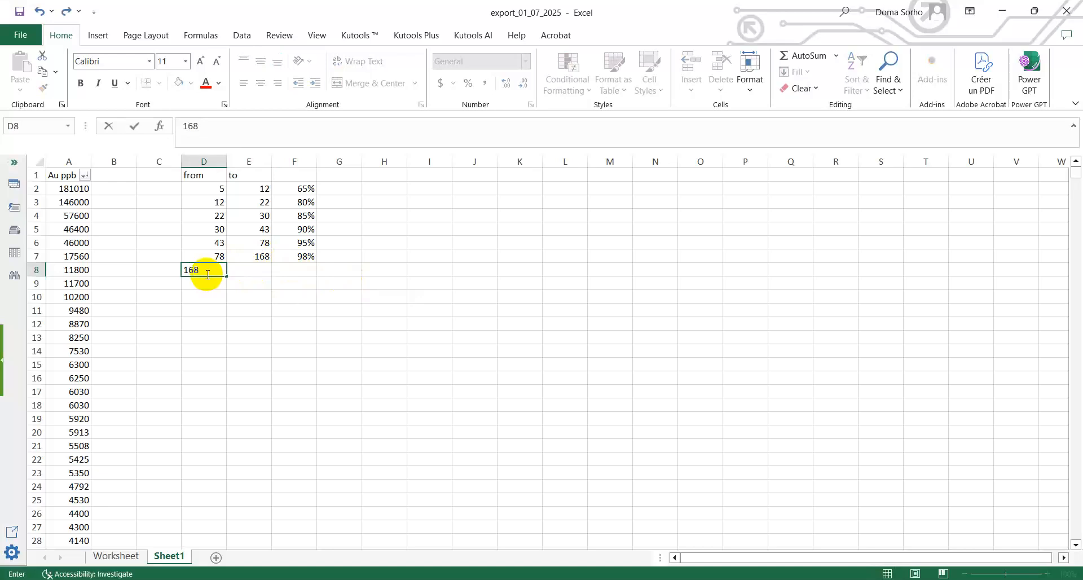
pyautogui.press('Tab')
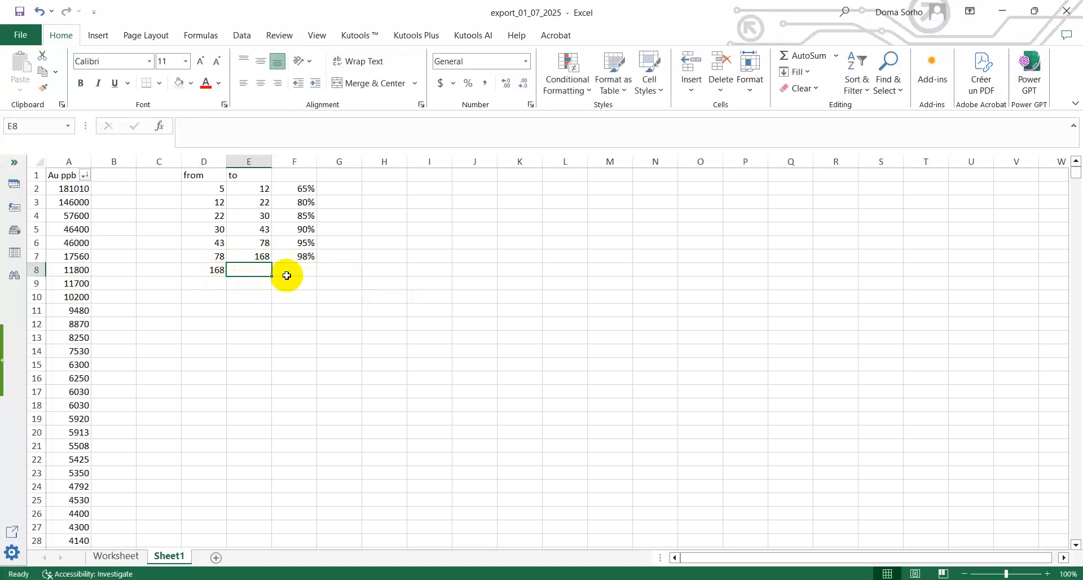
pyautogui.click(293, 273)
pyautogui.write('1')
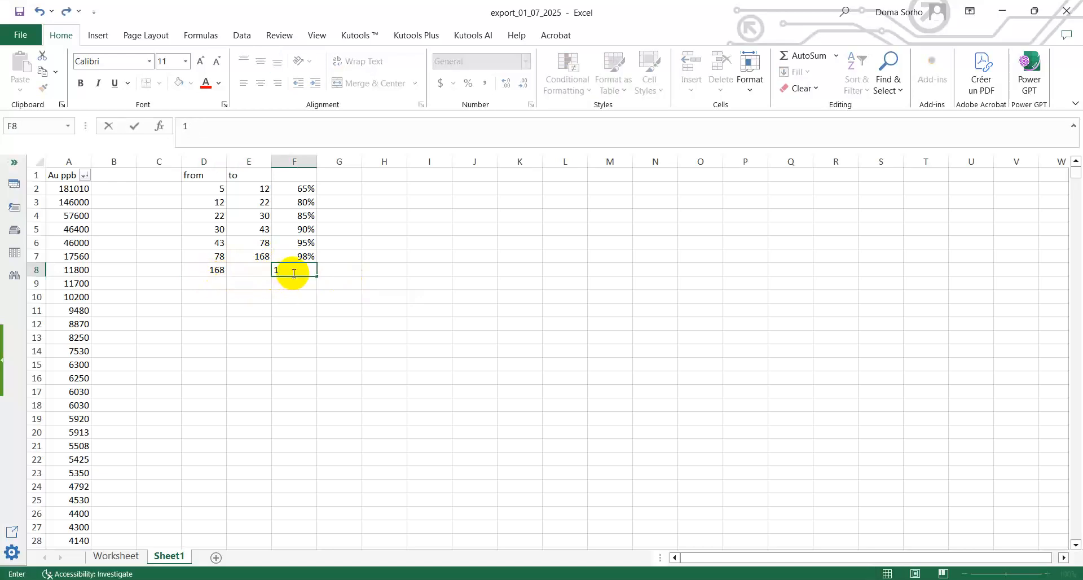
# - Copy the percentile formula from E7 down to E8 and set its k value to 1
pyautogui.click(266, 254)
pyautogui.moveTo(270, 264); pyautogui.dragTo(267, 271)
pyautogui.click(265, 271)
pyautogui.click(290, 127)
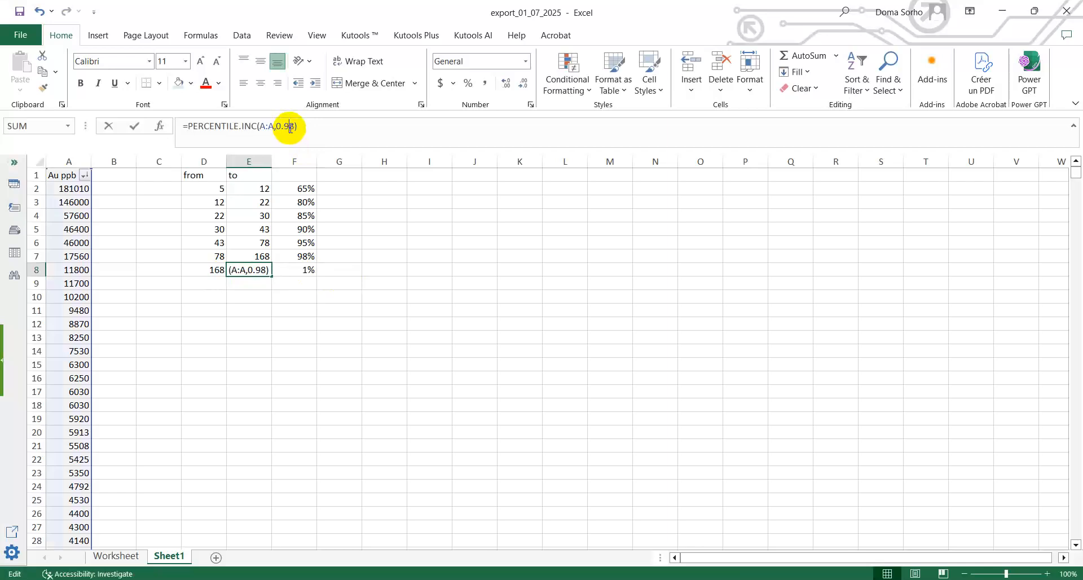
pyautogui.press('BackSpace')
pyautogui.press('BackSpace')
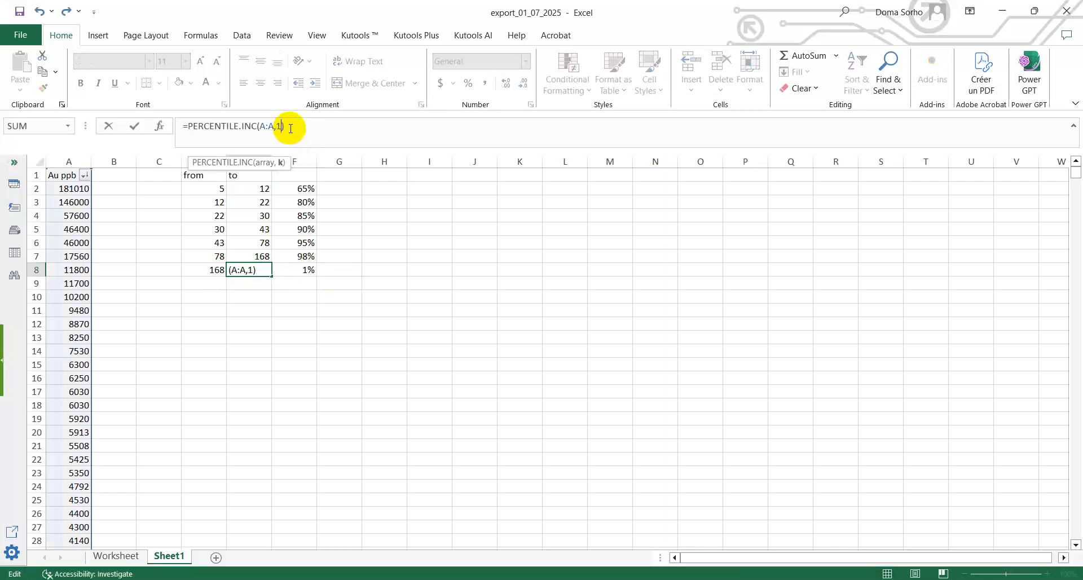
pyautogui.press('Return')
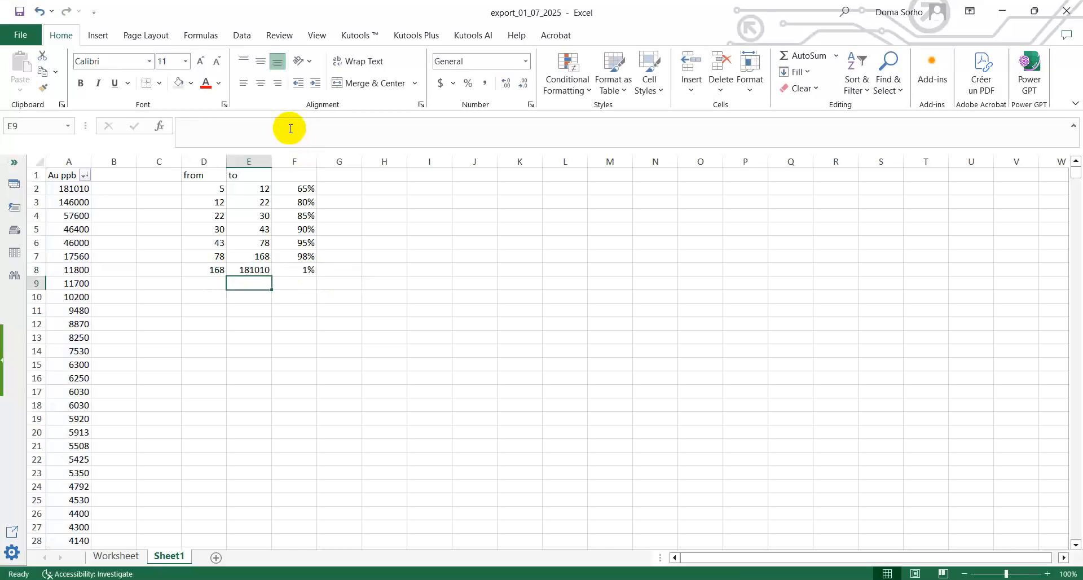
# - Change the percentage label in F8 to 100%
pyautogui.click(290, 271)
pyautogui.write('100')
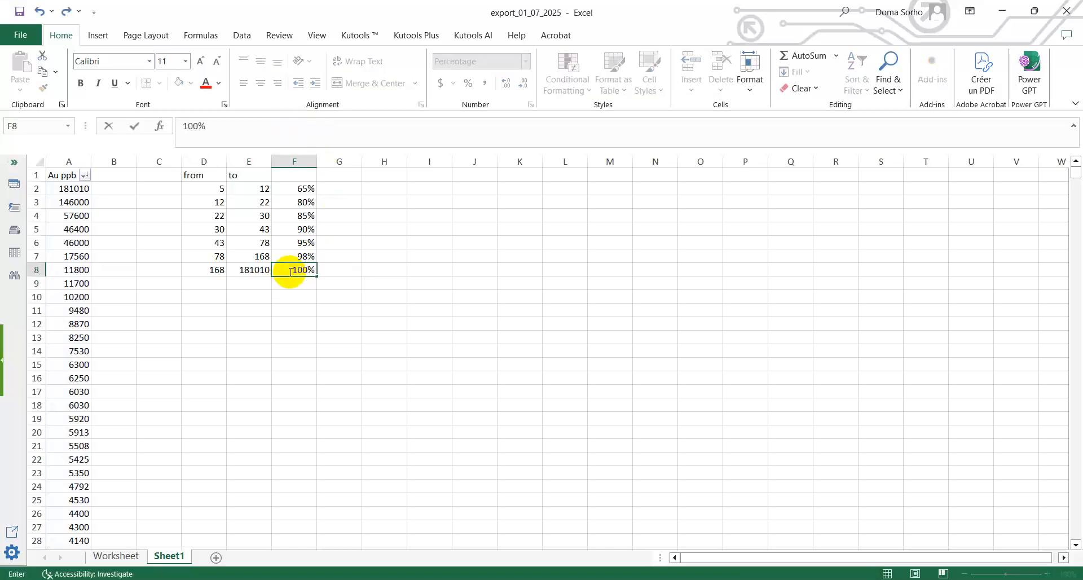
pyautogui.press('Return')
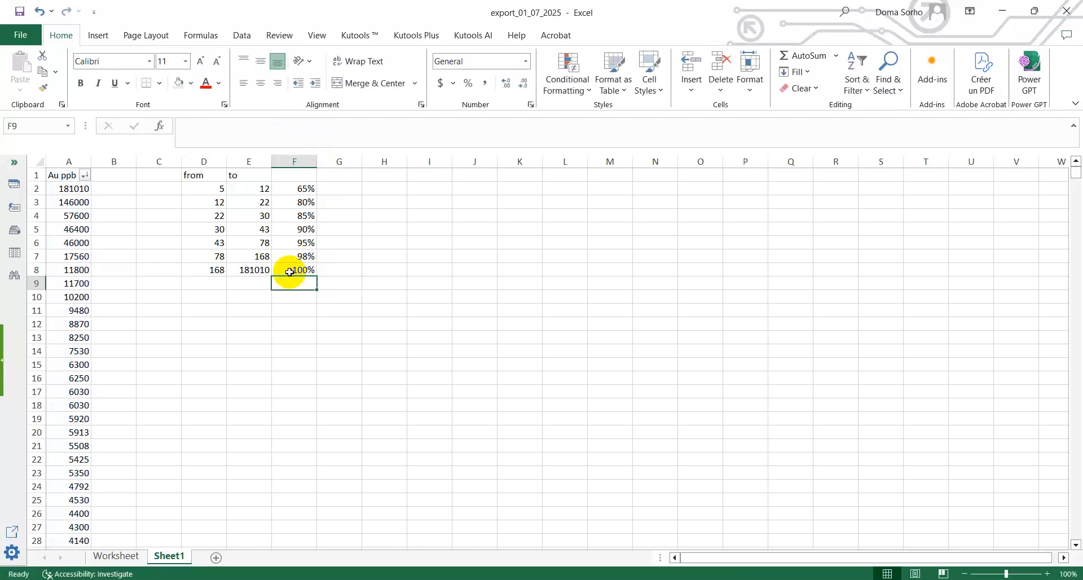
# - Fill cell G8 with purple as the colour for the 100% range
pyautogui.click(329, 270)
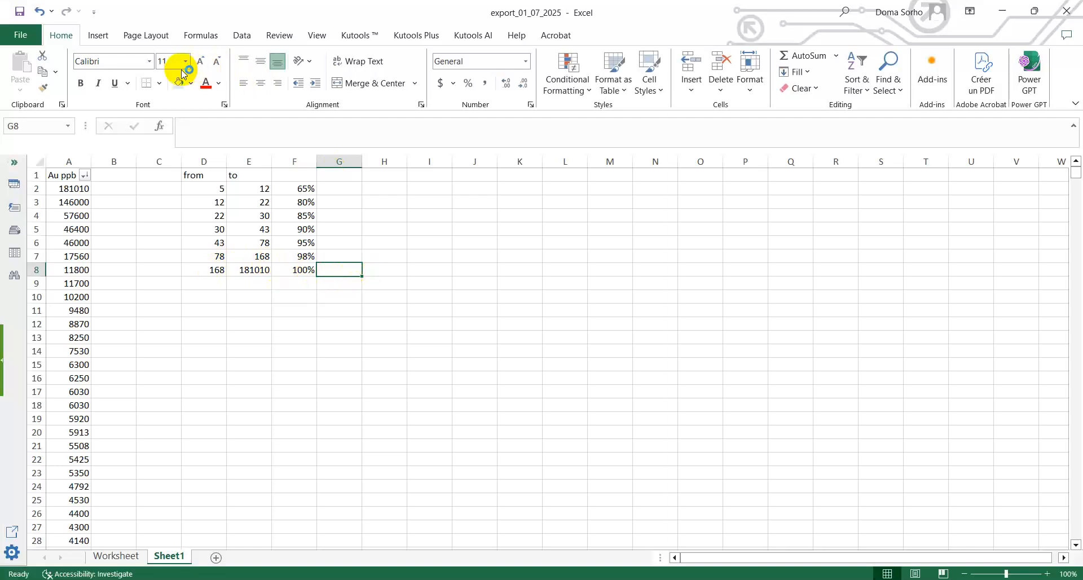
pyautogui.click(190, 85)
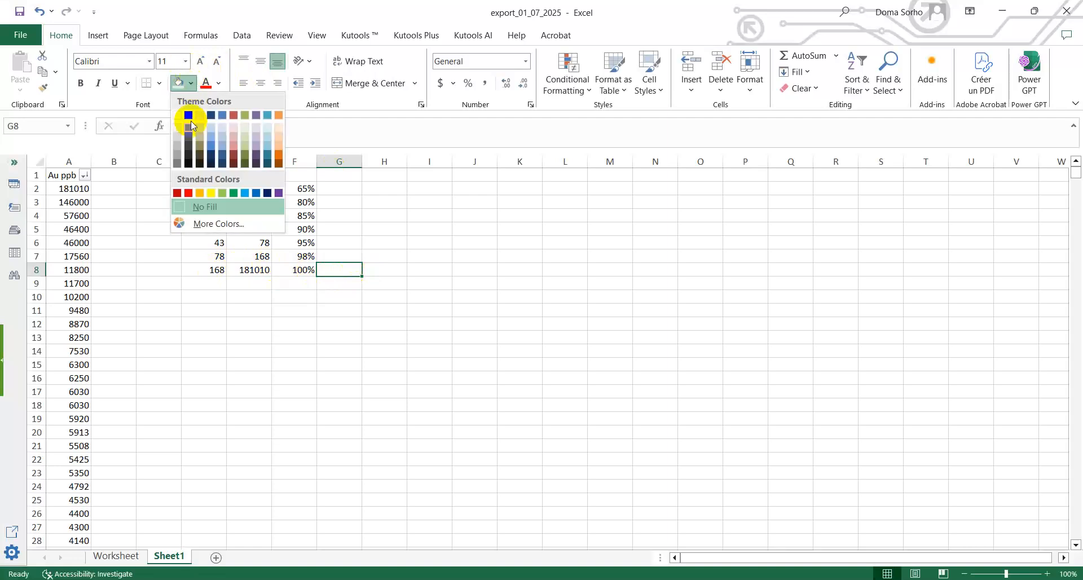
pyautogui.click(279, 193)
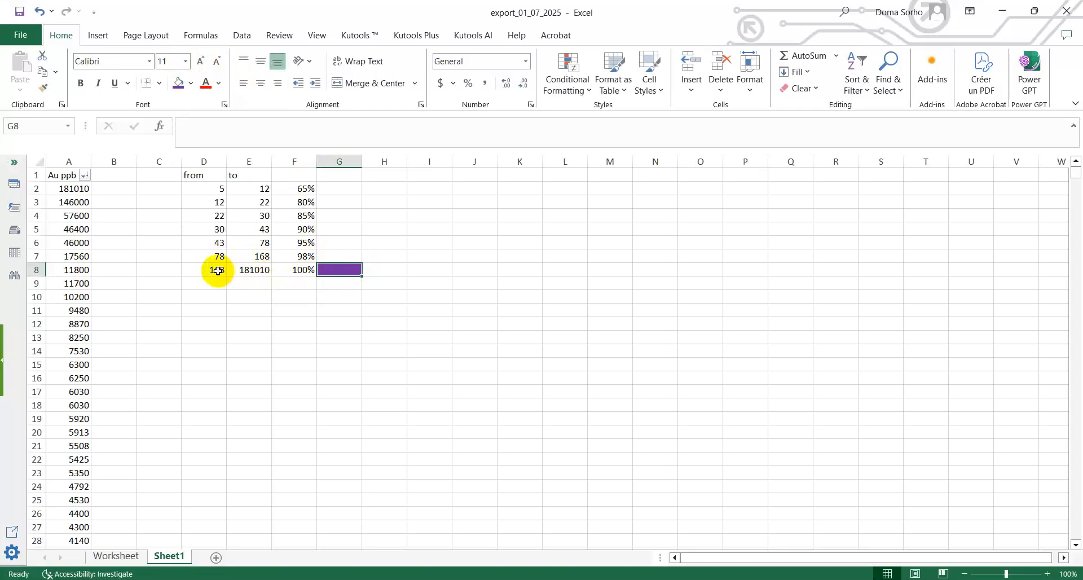
pyautogui.click(258, 270)
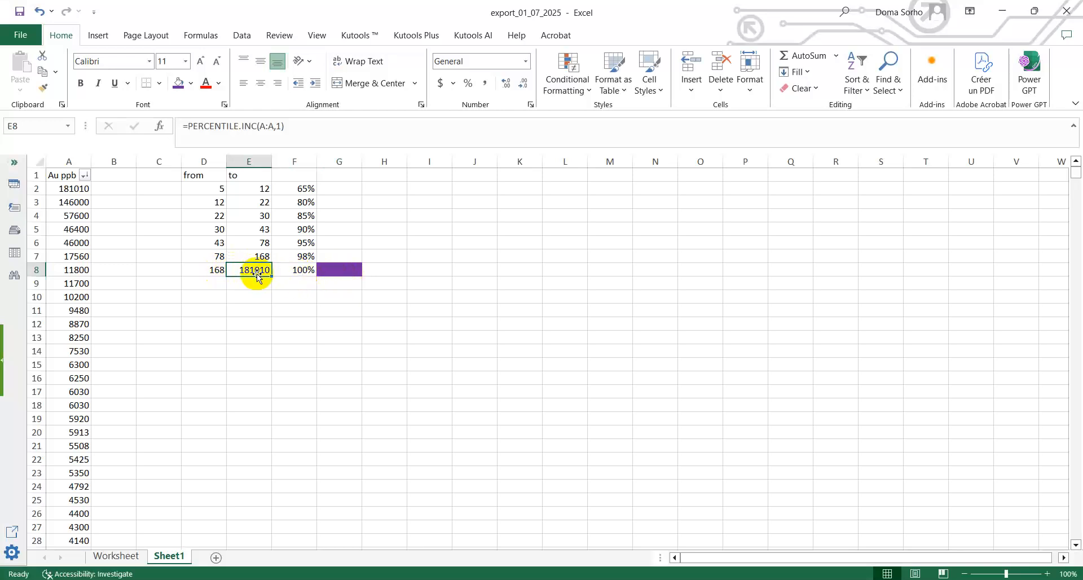
pyautogui.click(338, 271)
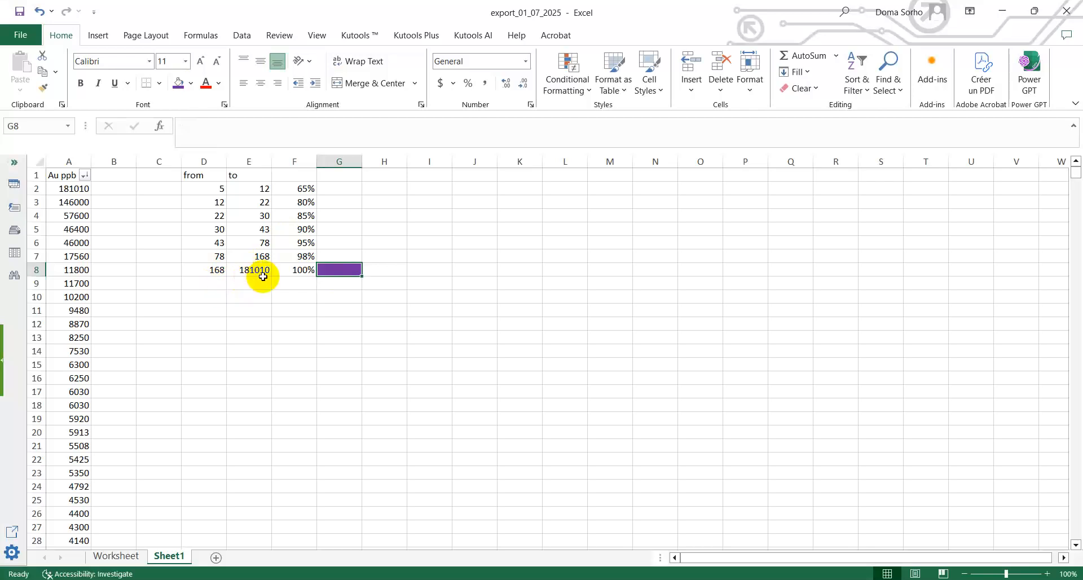
# - Fill G7 with red for the 98% range and G6 with yellow for the 95% range
pyautogui.click(340, 253)
pyautogui.click(191, 83)
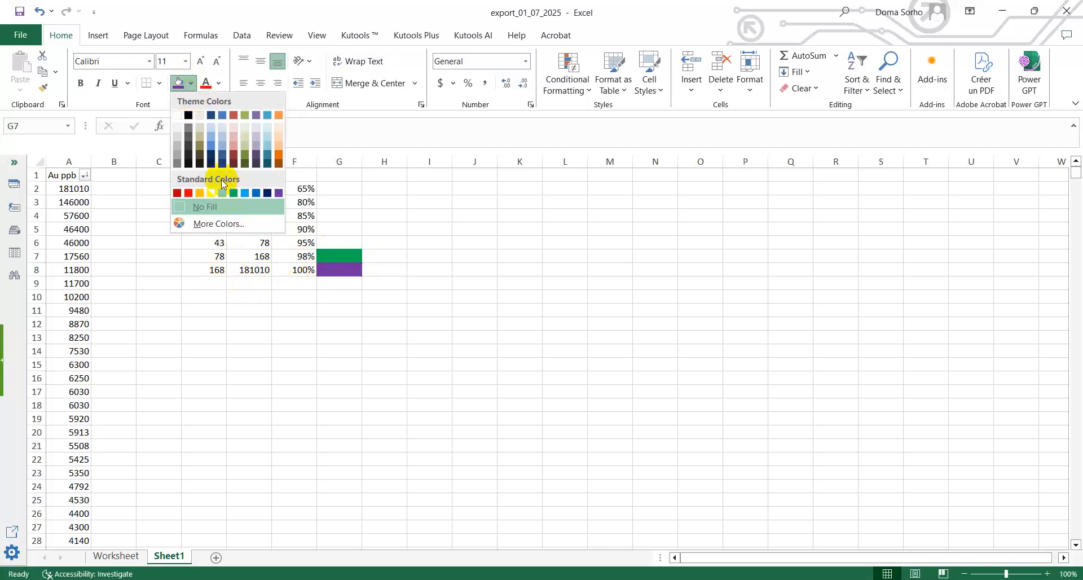
pyautogui.click(186, 195)
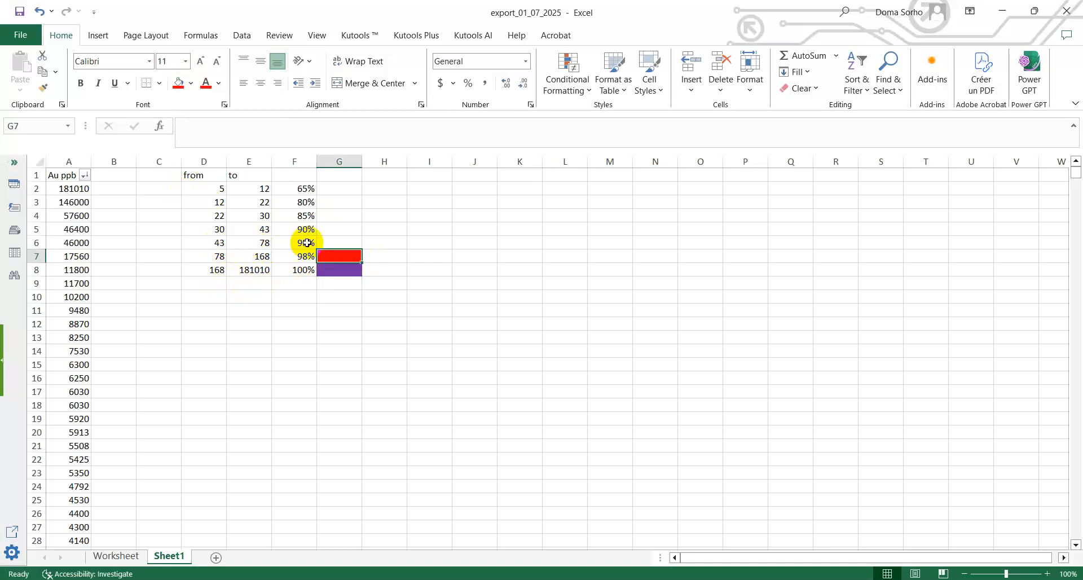
pyautogui.click(325, 242)
pyautogui.click(192, 83)
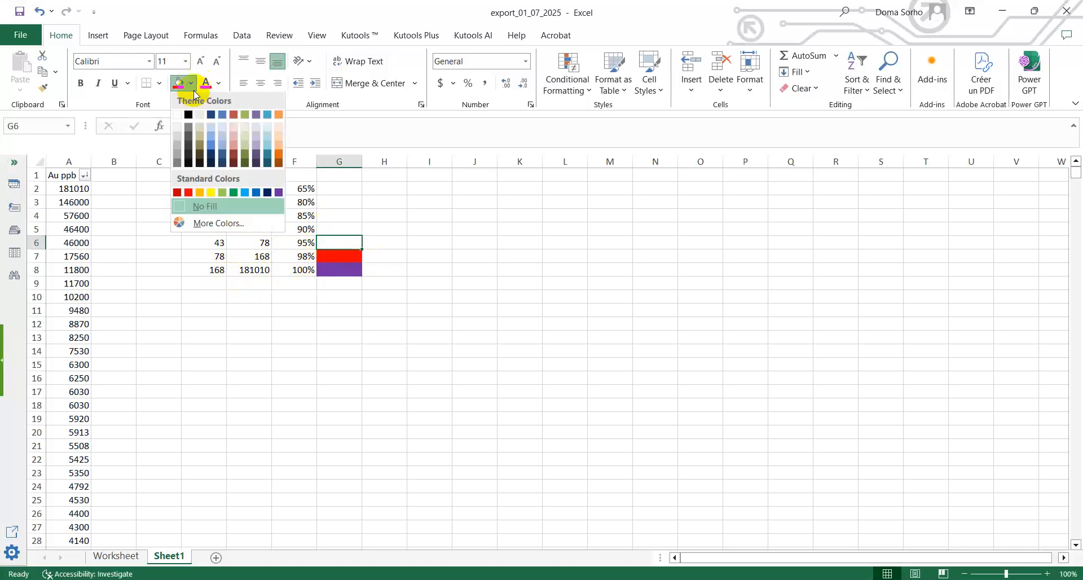
pyautogui.click(210, 193)
# - Fill G5 with light green for the 90% range and G4 with light blue for the 85% range
pyautogui.click(337, 229)
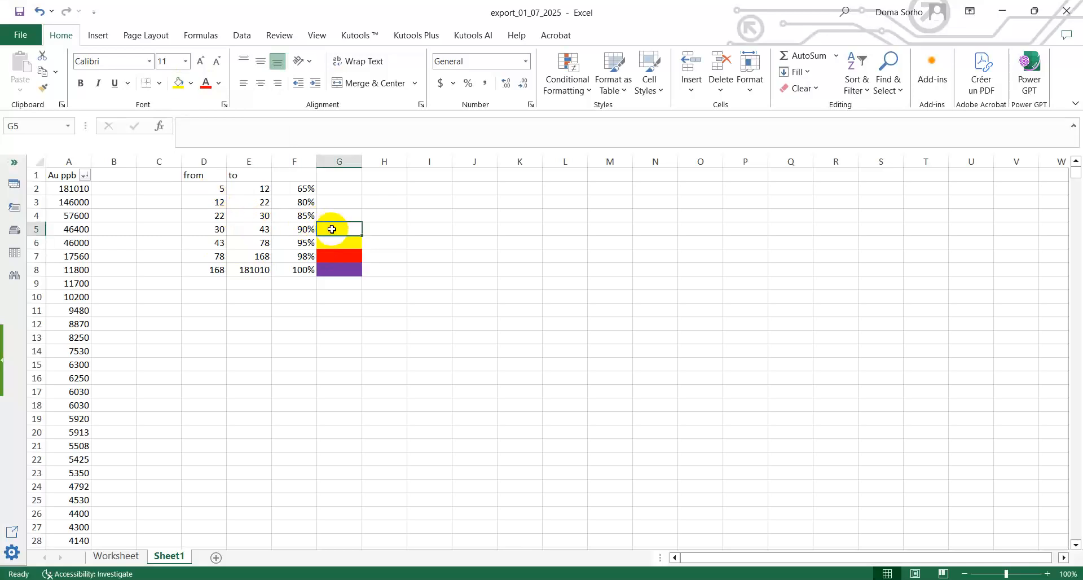
pyautogui.click(193, 84)
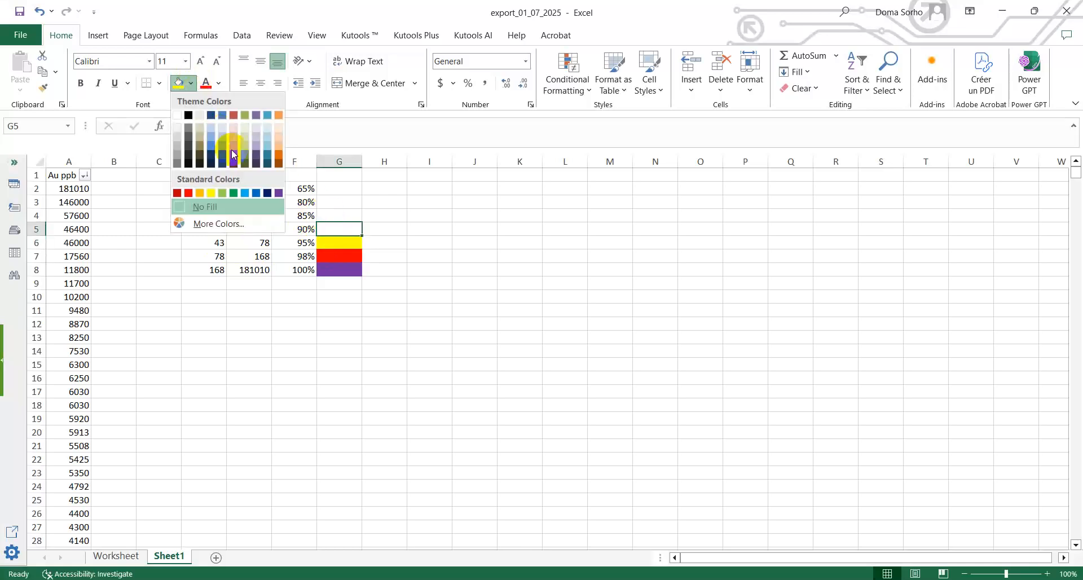
pyautogui.click(219, 194)
pyautogui.click(336, 215)
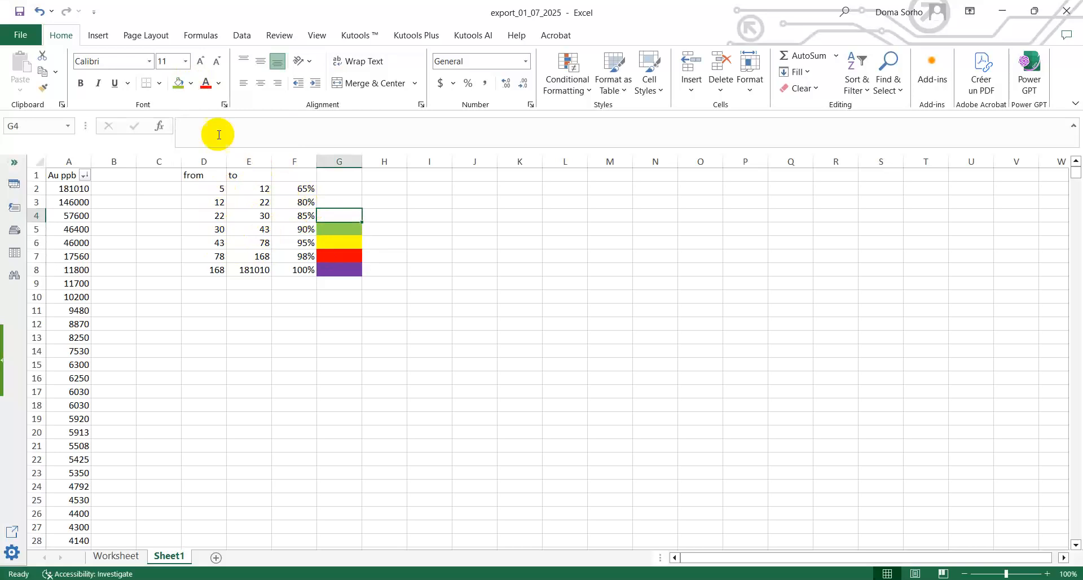
pyautogui.click(192, 83)
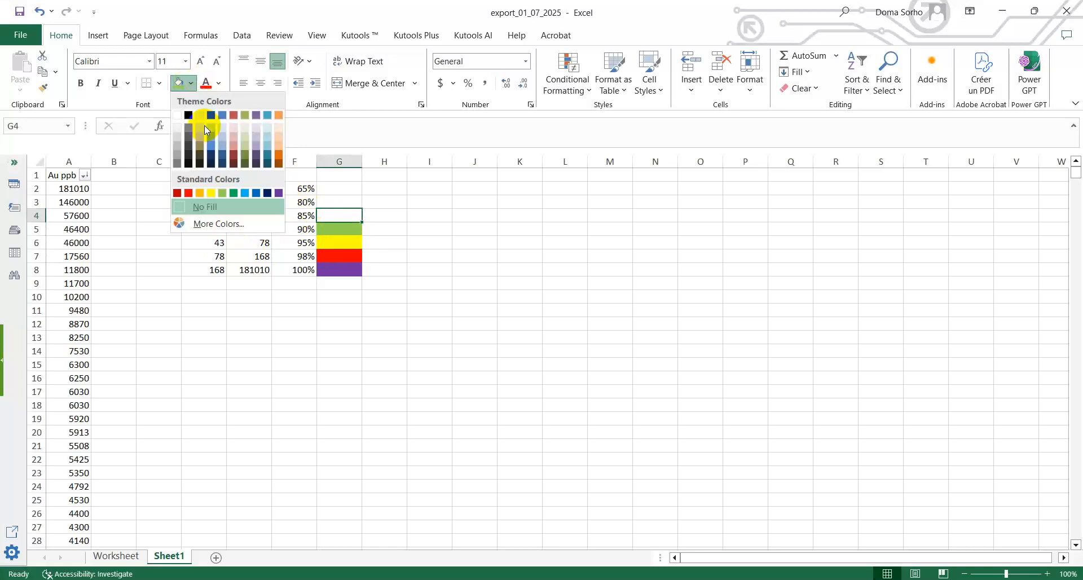
pyautogui.click(245, 193)
# - Fill G3 with light gray for the 80% range and G2 with a paler gray for the 65% range
pyautogui.click(336, 201)
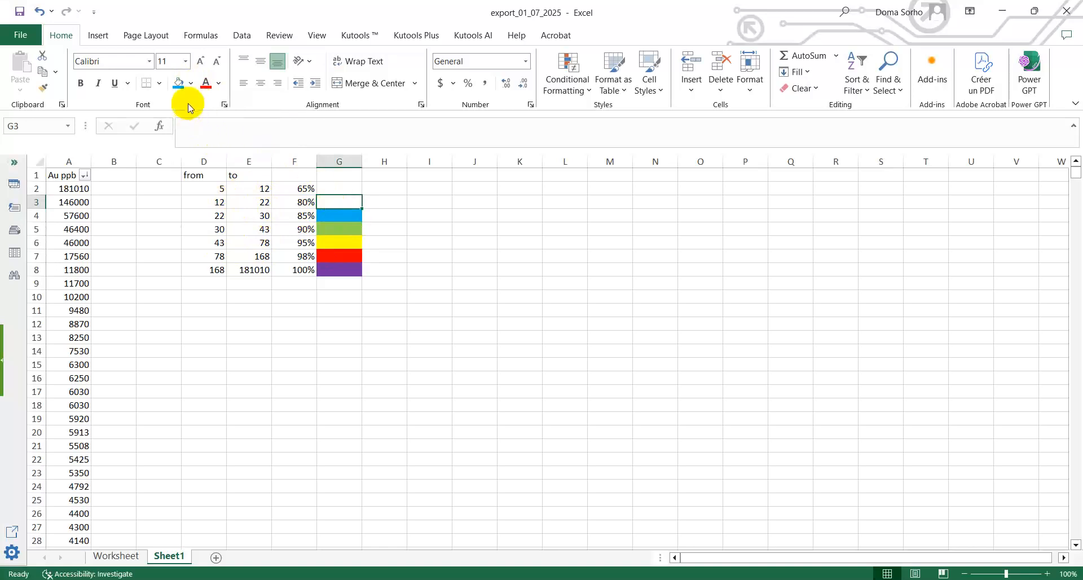
pyautogui.click(191, 82)
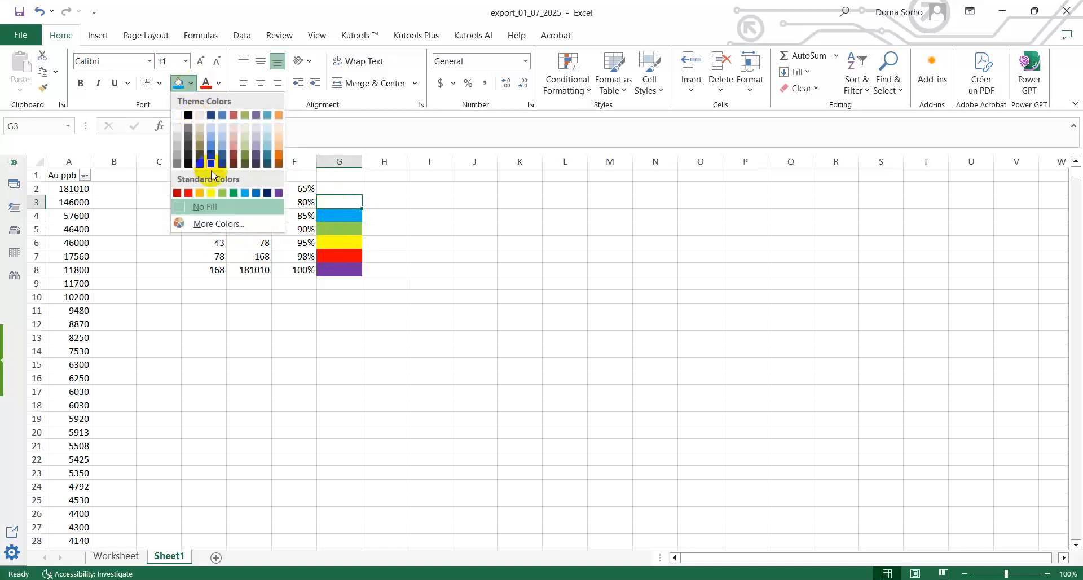
pyautogui.click(178, 133)
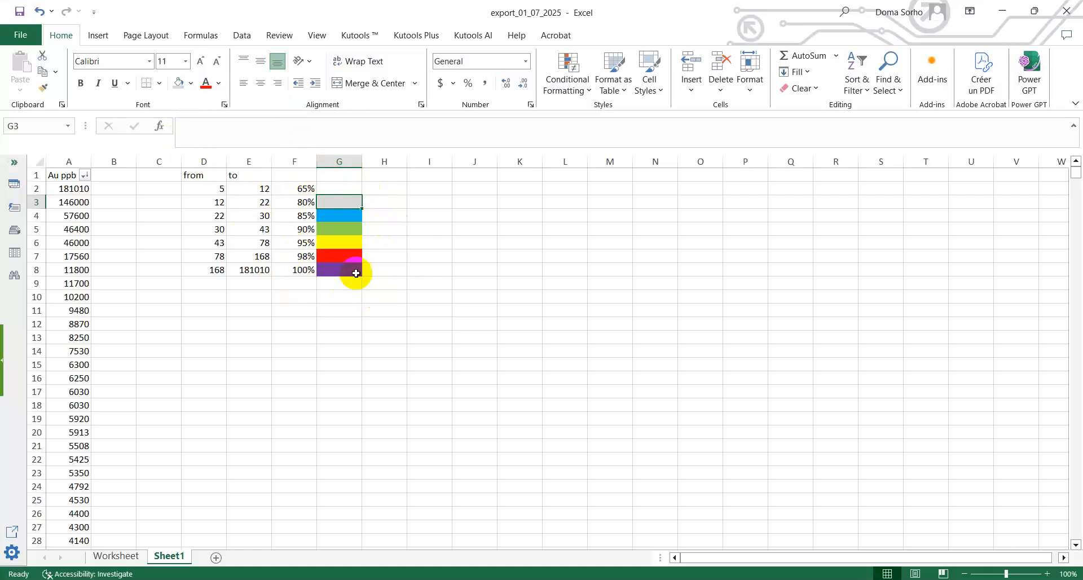
pyautogui.click(335, 186)
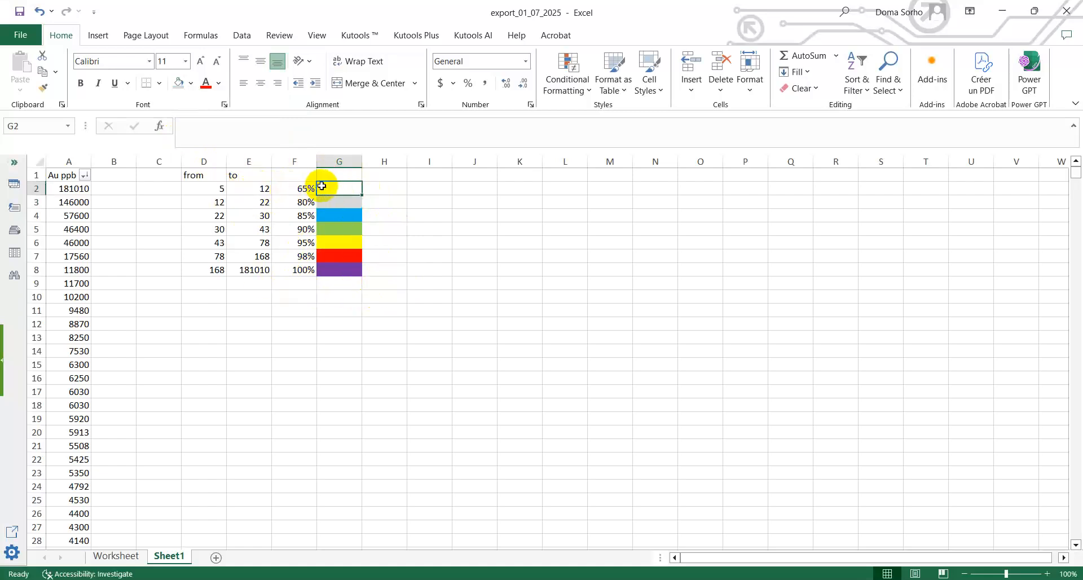
pyautogui.click(191, 85)
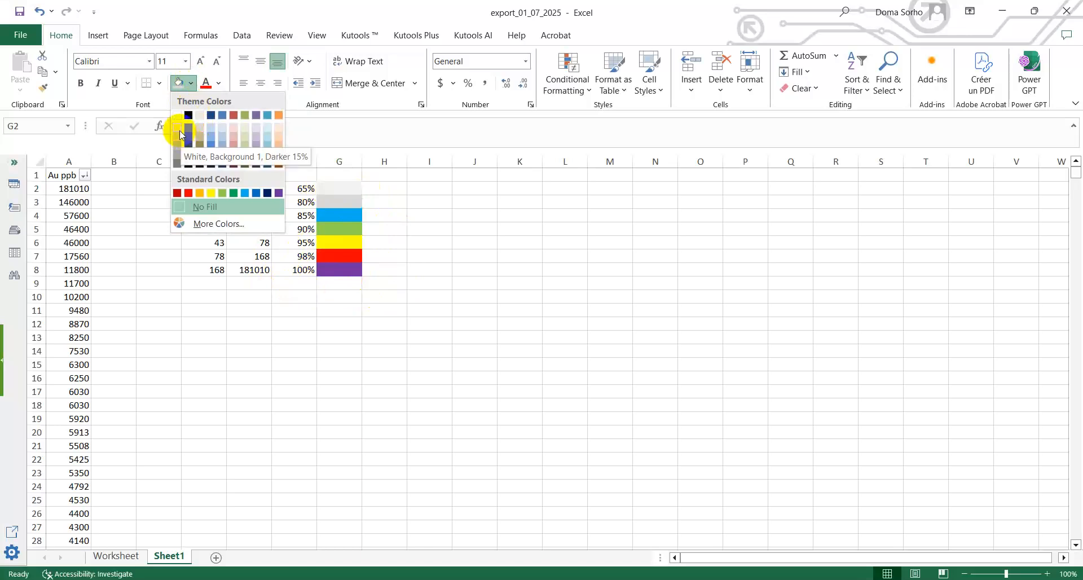
pyautogui.click(179, 134)
pyautogui.click(450, 276)
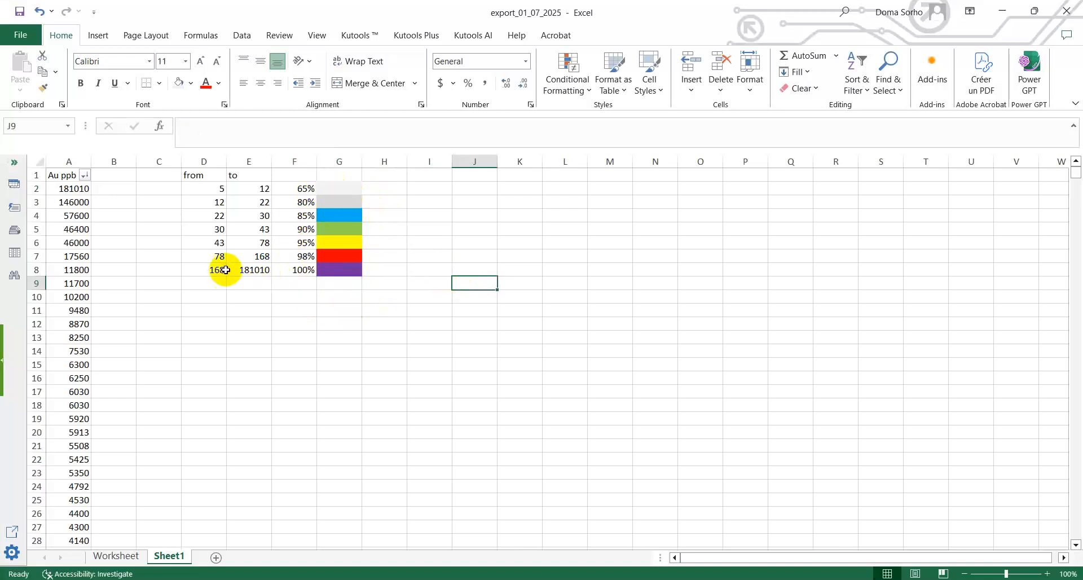
pyautogui.click(212, 257)
pyautogui.click(269, 257)
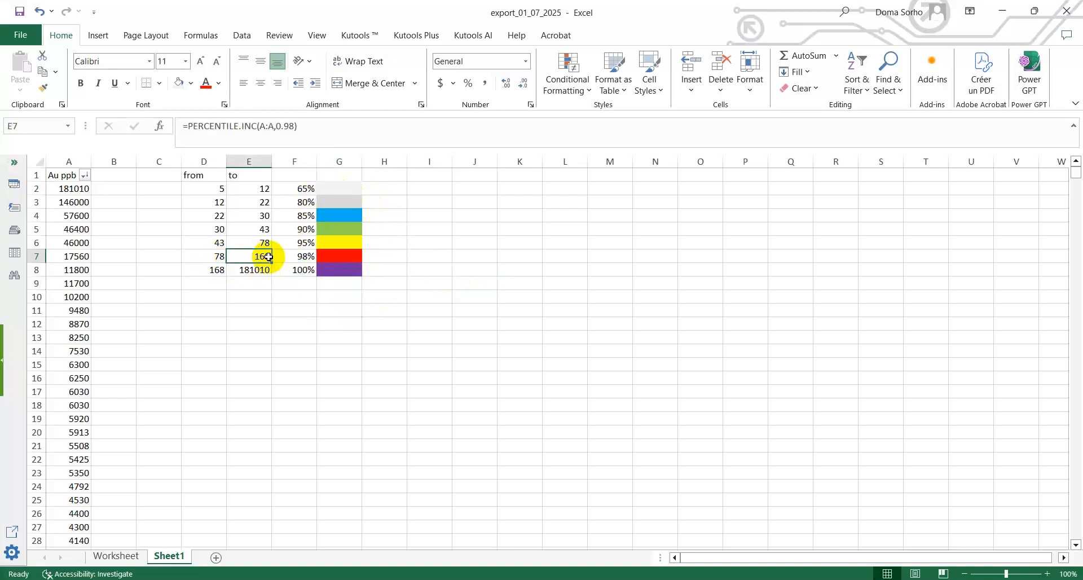
pyautogui.click(339, 242)
pyautogui.click(353, 311)
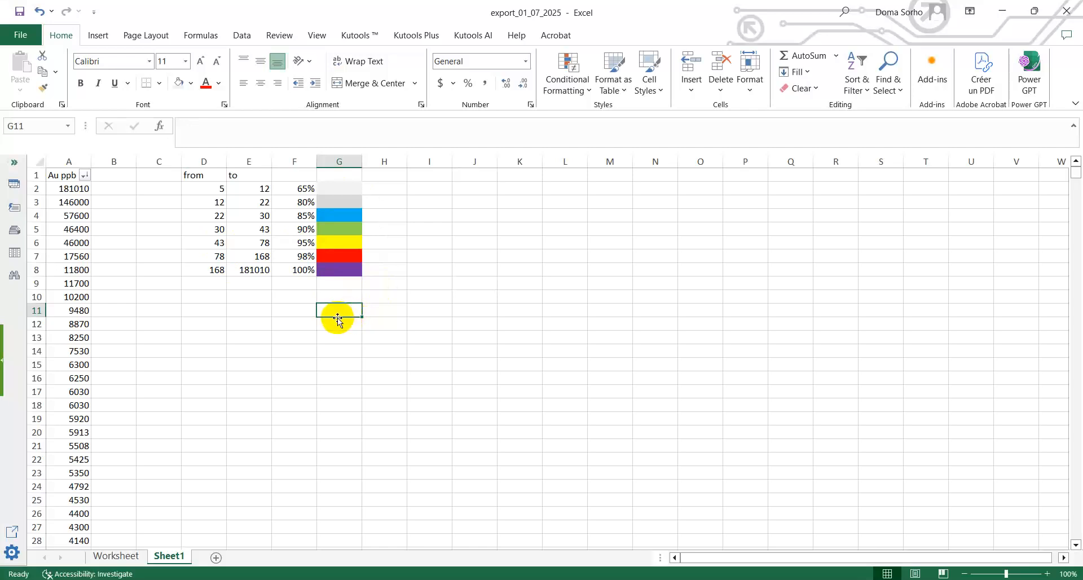
# - Enter the codes LAT, SAP, RP3 and FP3 in cells B2 to B5 beside the Au ppb values
pyautogui.click(108, 191)
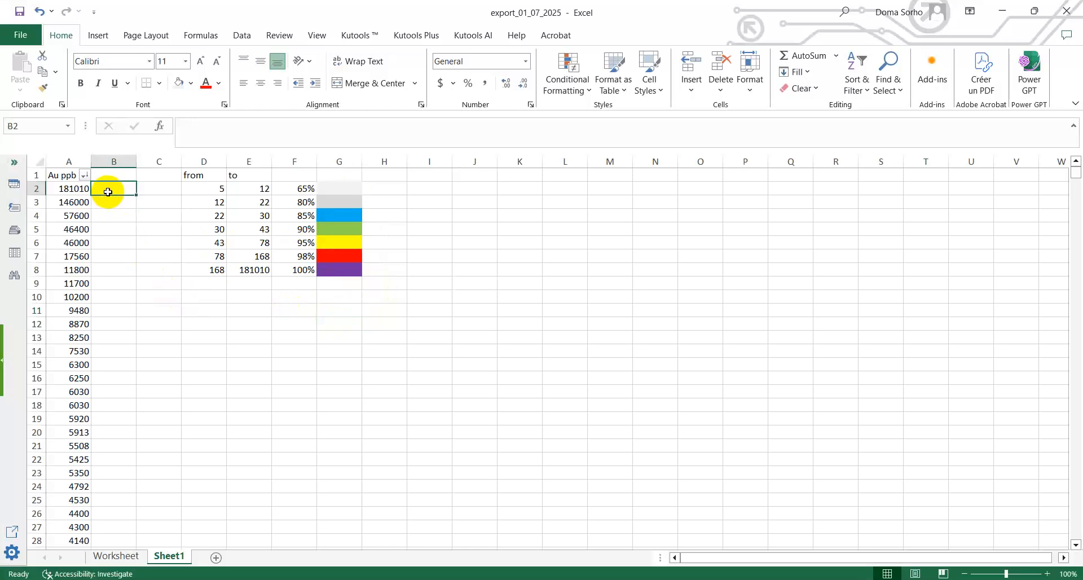
pyautogui.write('I')
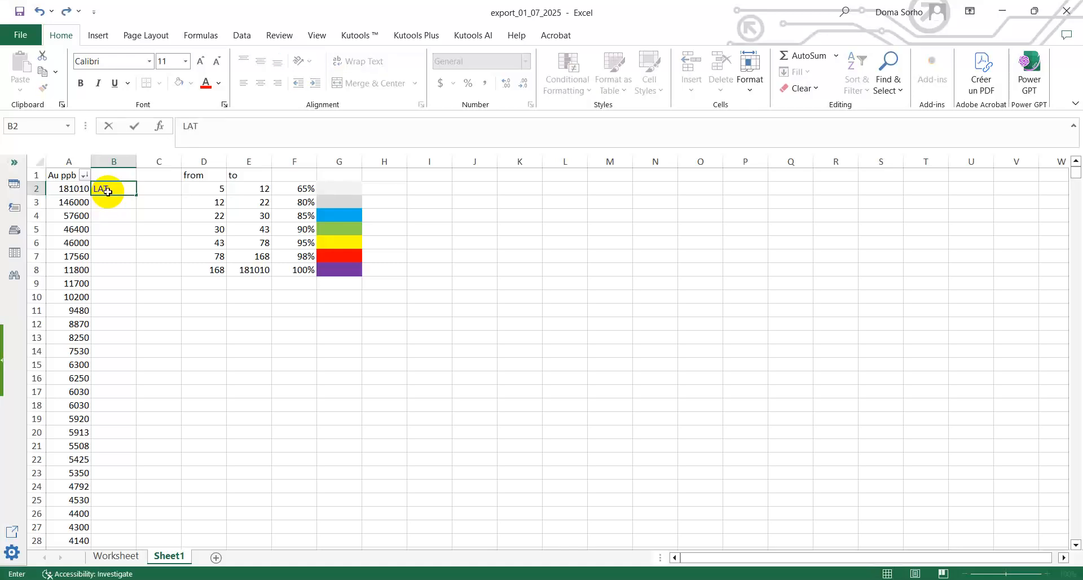
pyautogui.press('Return')
pyautogui.write('SAP')
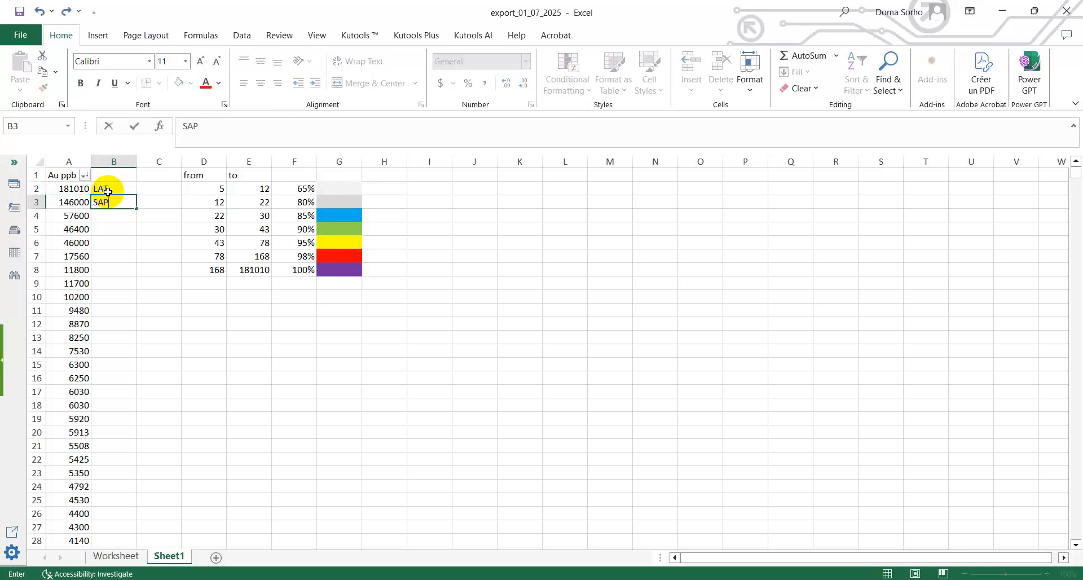
pyautogui.press('Return')
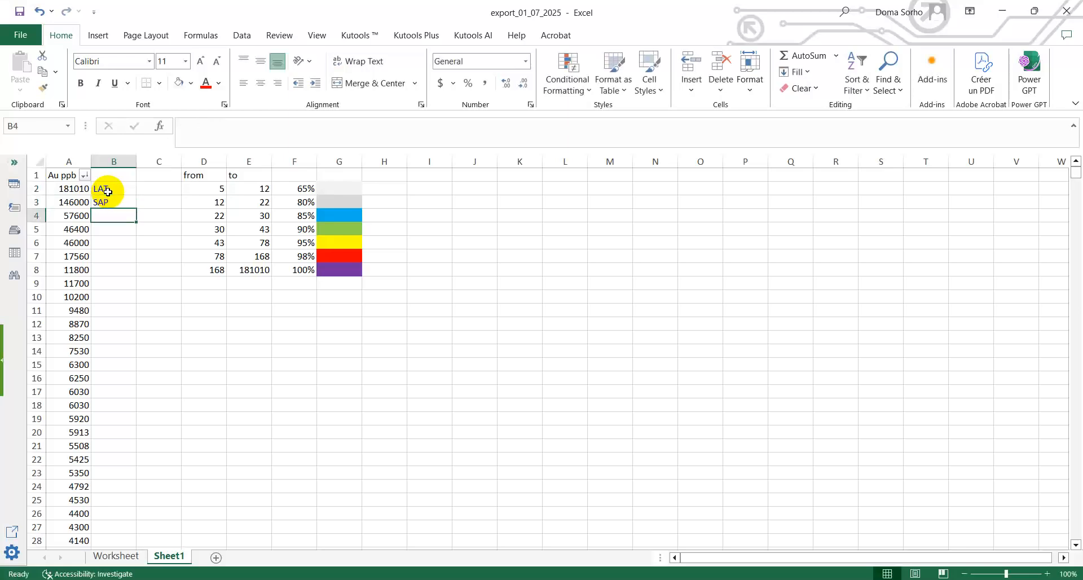
pyautogui.write('RP3')
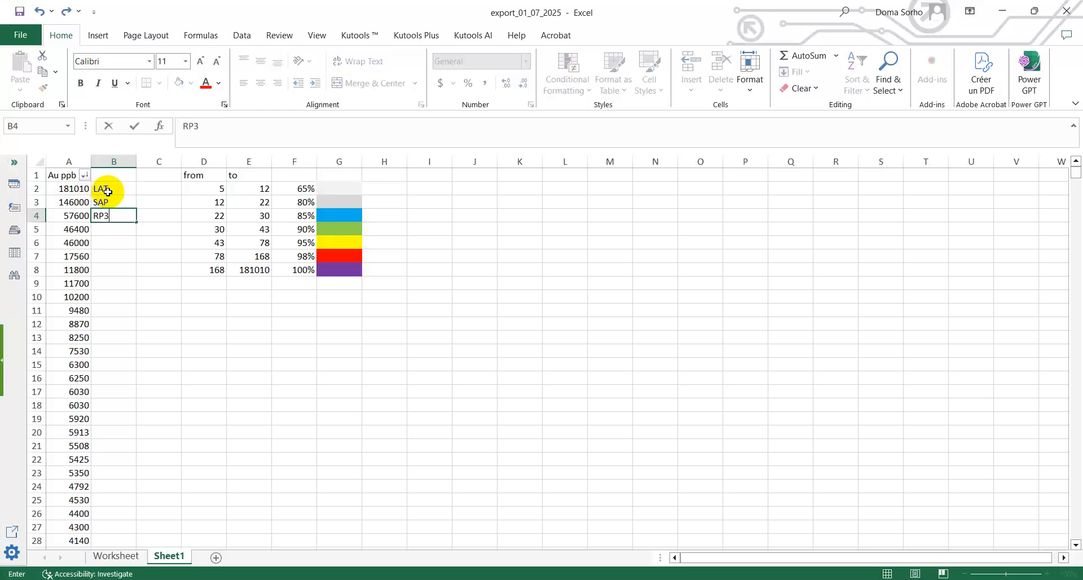
pyautogui.press('Return')
pyautogui.write('FP3')
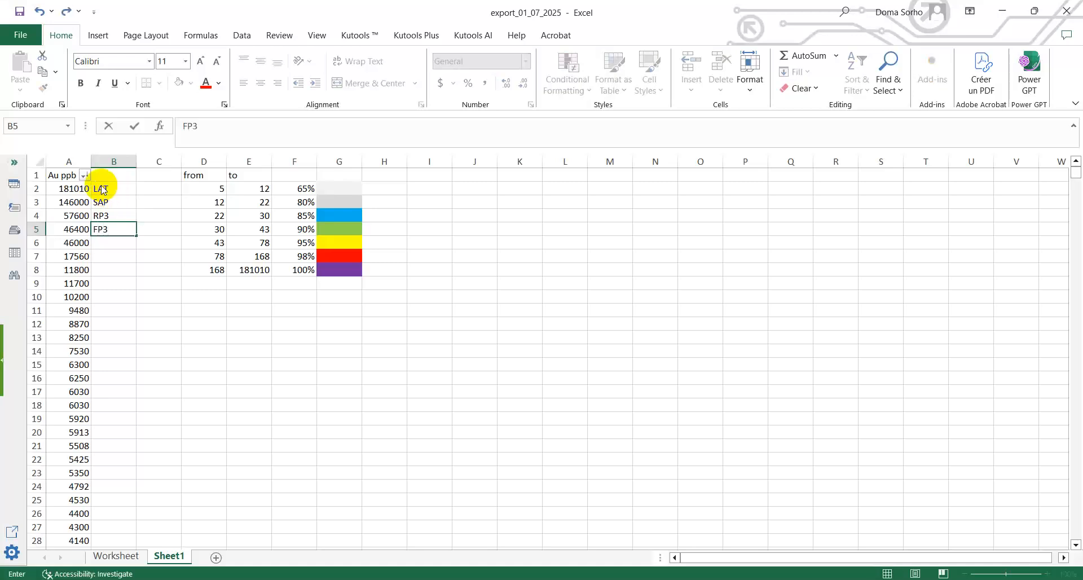
pyautogui.click(125, 268)
pyautogui.click(110, 172)
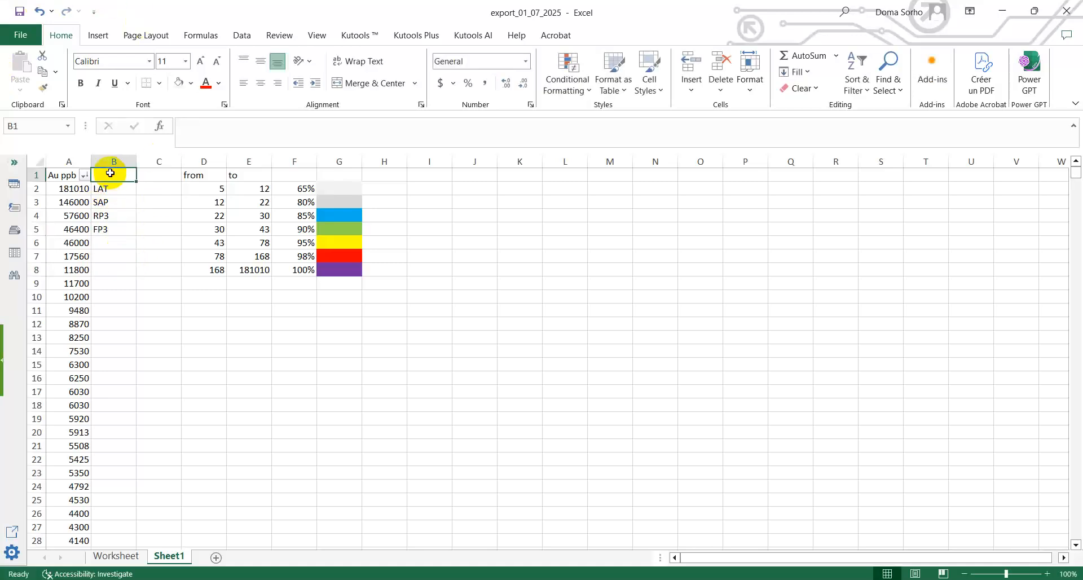
pyautogui.moveTo(78, 228)
pyautogui.mouseDown()
pyautogui.moveTo(109, 222)
pyautogui.moveTo(107, 209)
pyautogui.moveTo(91, 213)
pyautogui.mouseUp()
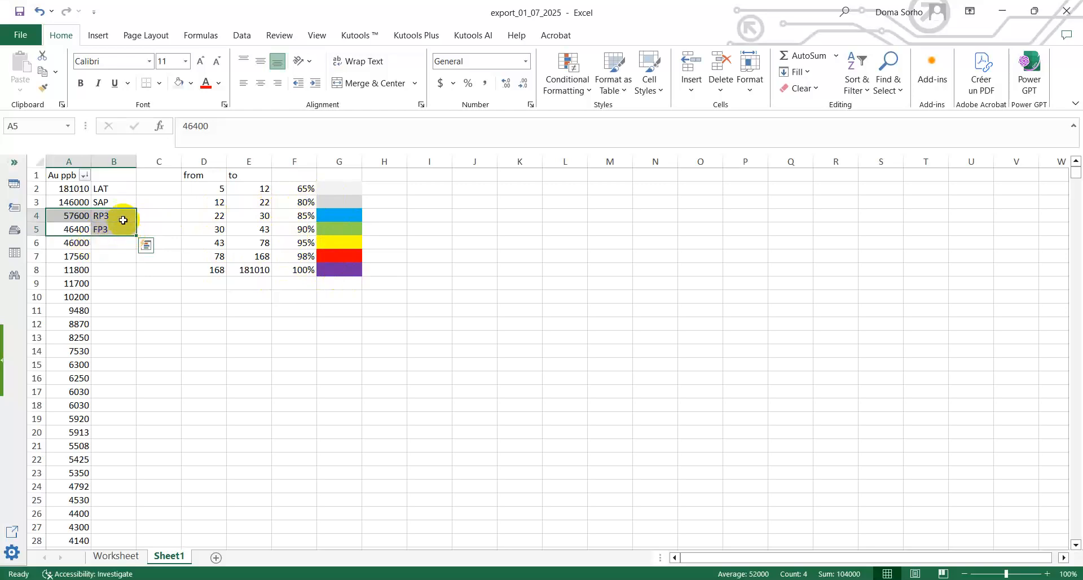
pyautogui.click(104, 202)
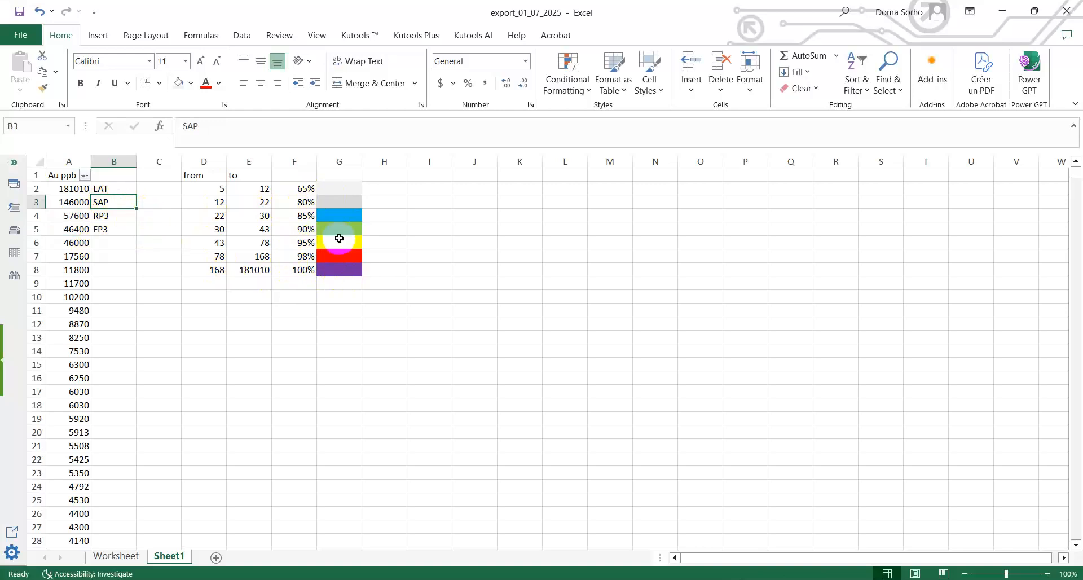
# - Add the code Eo in cell B6 below FP3
pyautogui.click(105, 241)
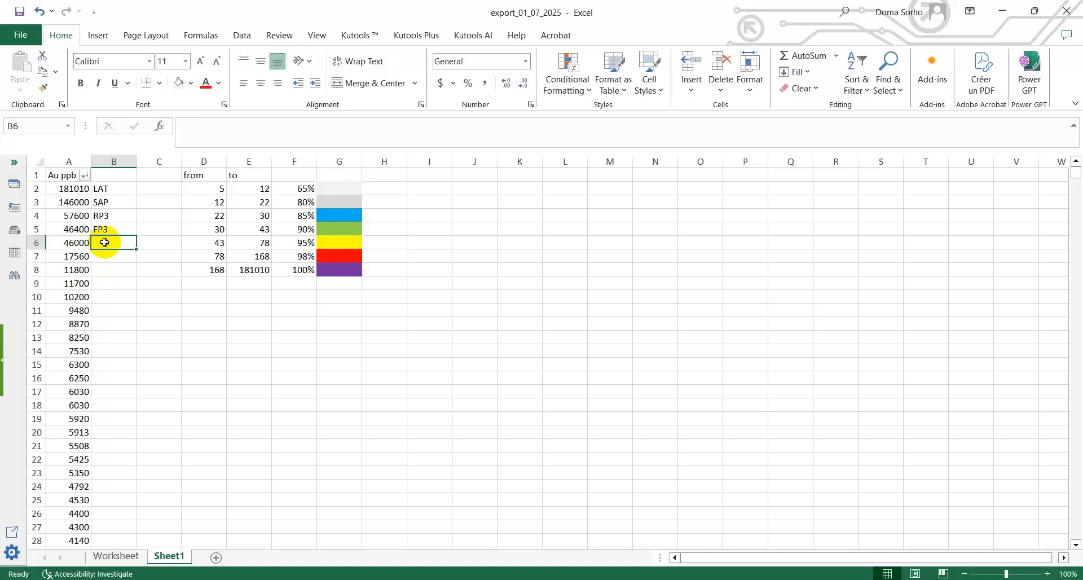
pyautogui.write('Eo')
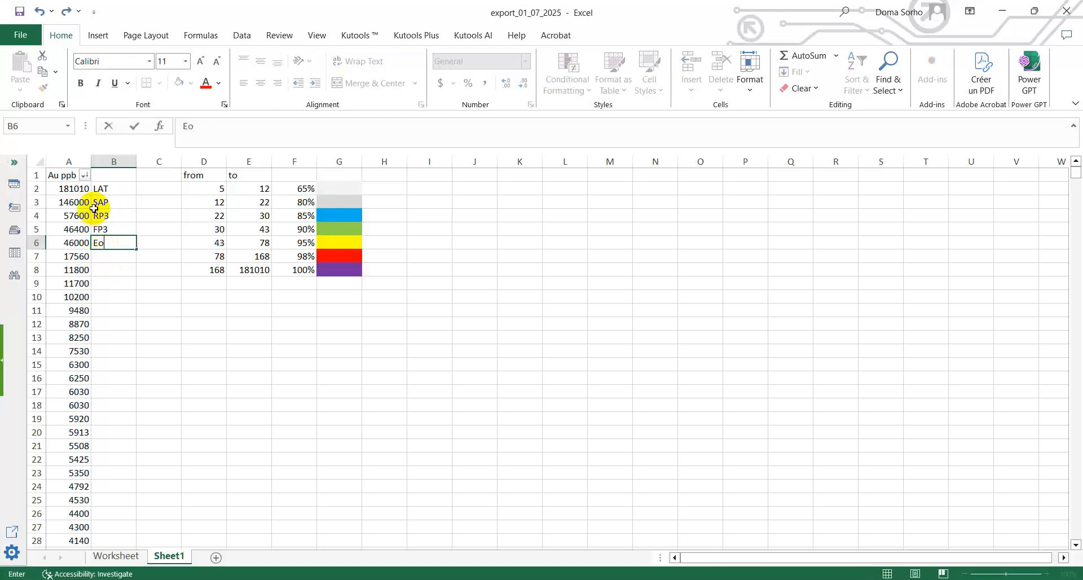
pyautogui.click(448, 249)
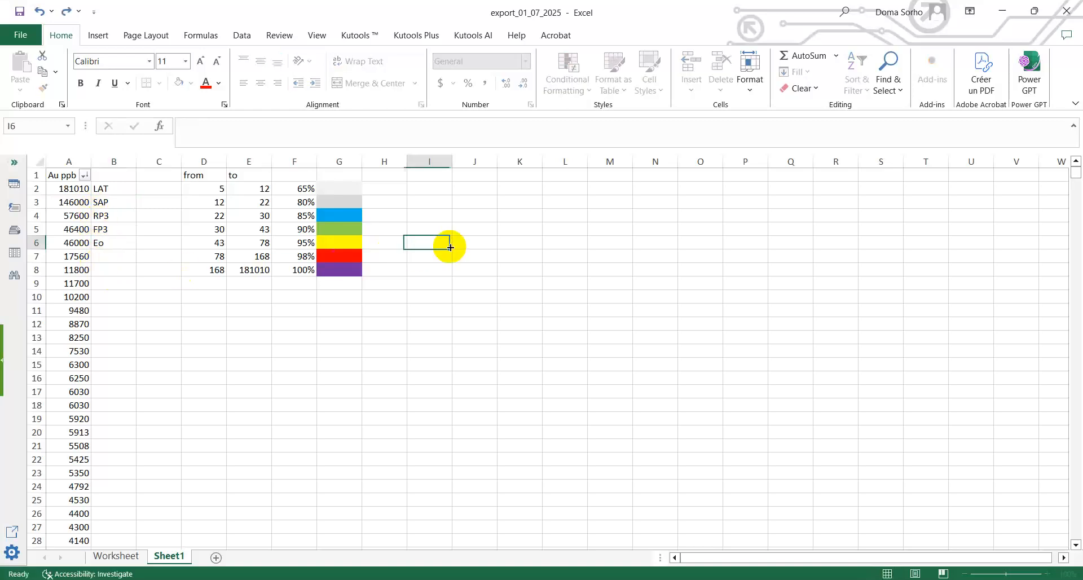